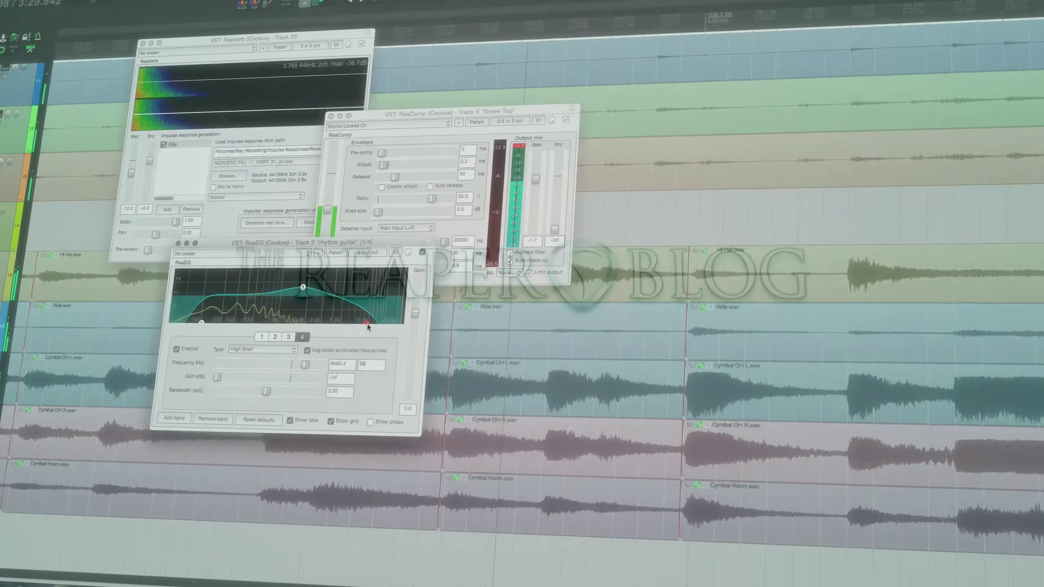
Push the high-shelf EQ band up to about 18 kHz in the intro plugin window.
{"action": "left_click_drag", "start_coordinate": [367, 325], "coordinate": [384, 325]}
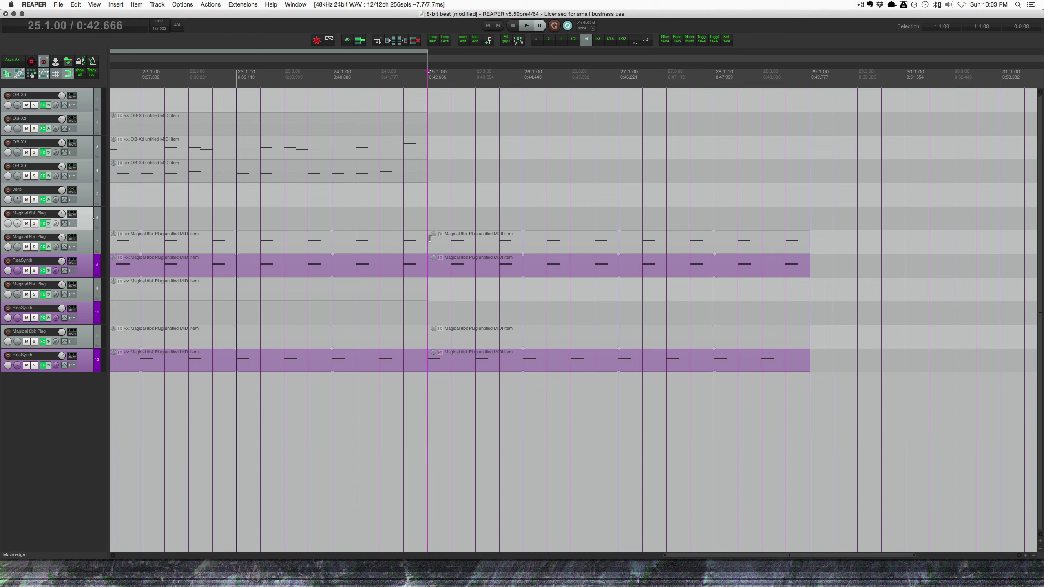
Select track 9 and open its empty Magical 8bit Plug MIDI item in the MIDI editor.
{"action": "left_click", "coordinate": [440, 294]}
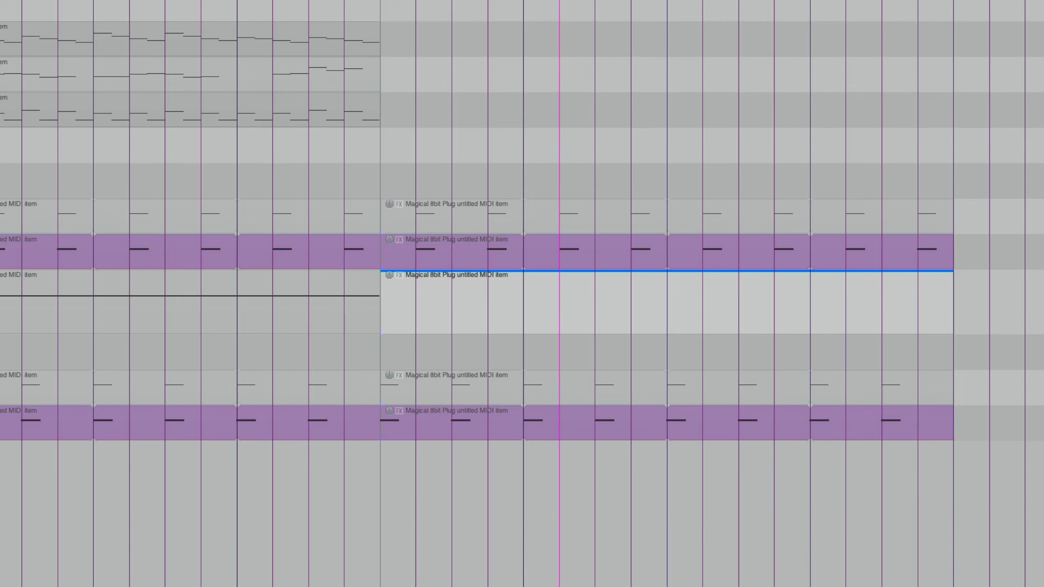
{"action": "left_click", "coordinate": [416, 307]}
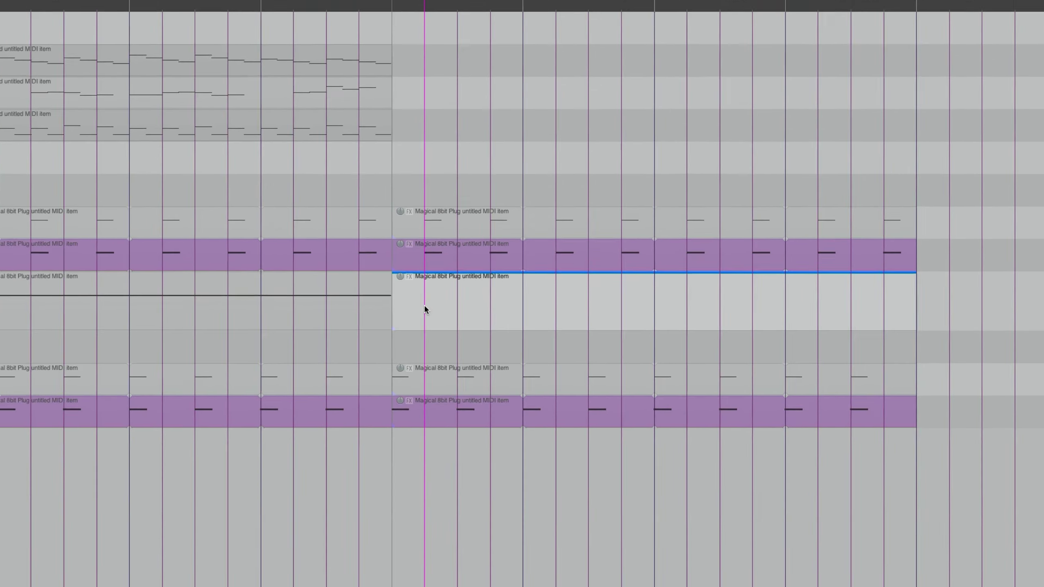
{"action": "double_click", "coordinate": [424, 306]}
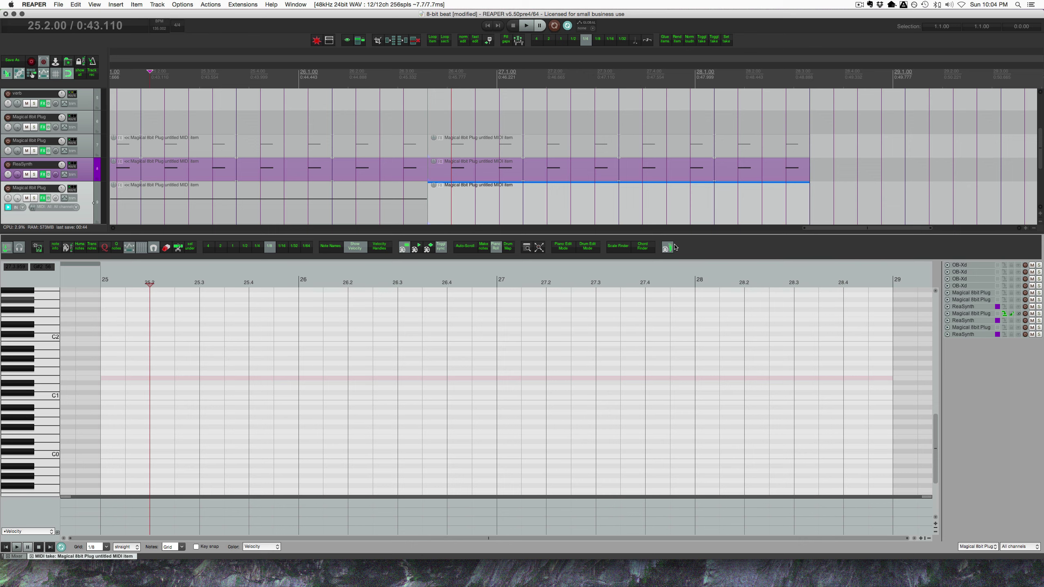
Run the MIDI Editor action 'Options: MIDI inputs as step input mode', found by searching 'step'.
{"action": "left_click", "coordinate": [671, 247]}
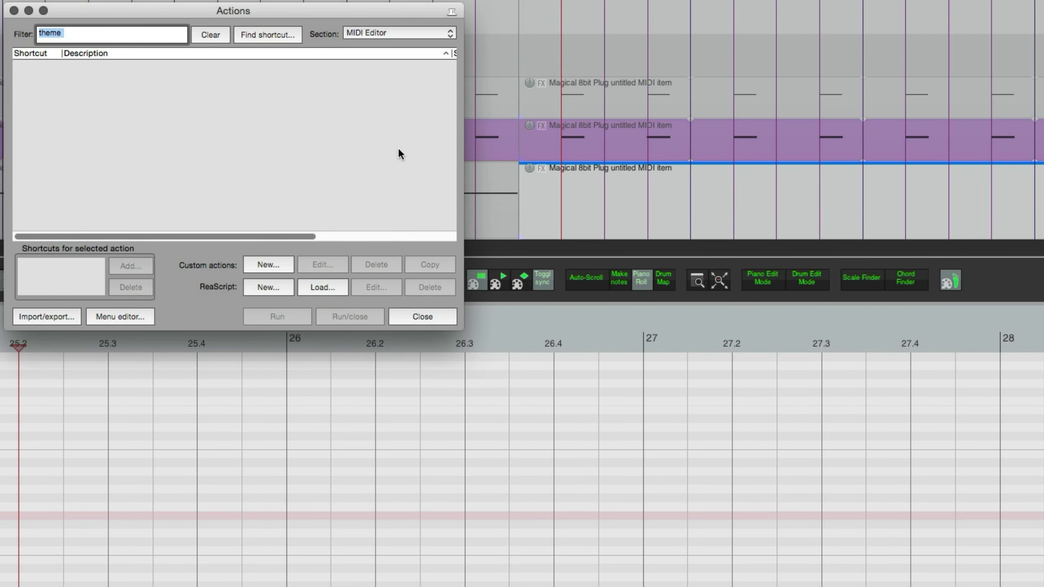
{"action": "left_click", "coordinate": [210, 35]}
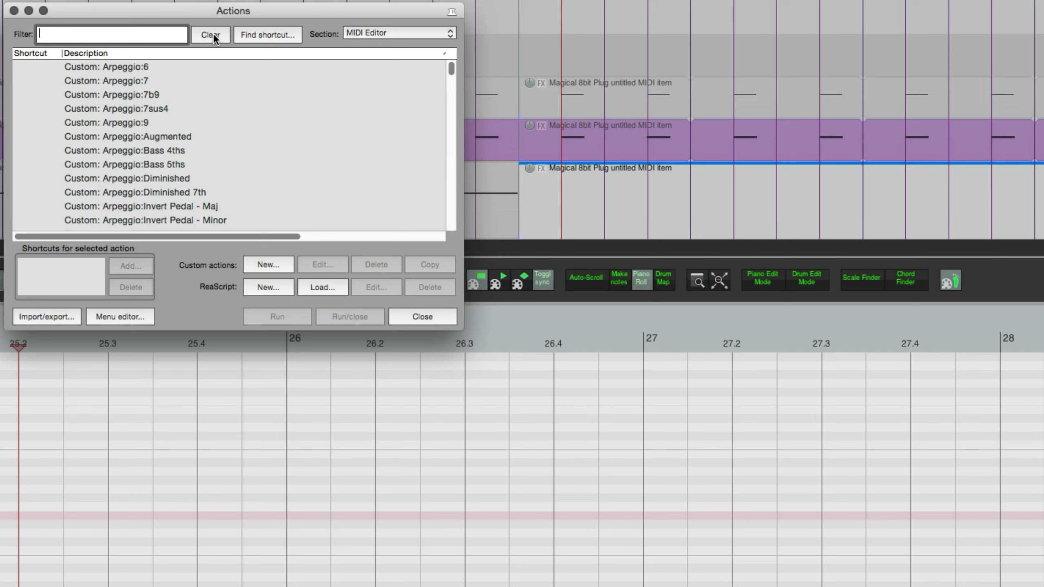
{"action": "left_click", "coordinate": [386, 33]}
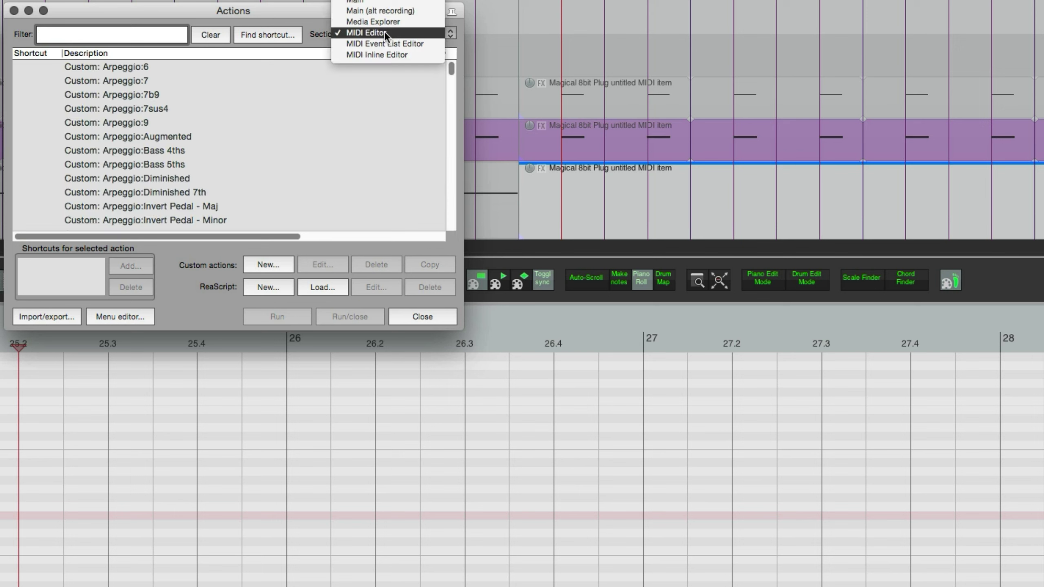
{"action": "left_click", "coordinate": [359, 33]}
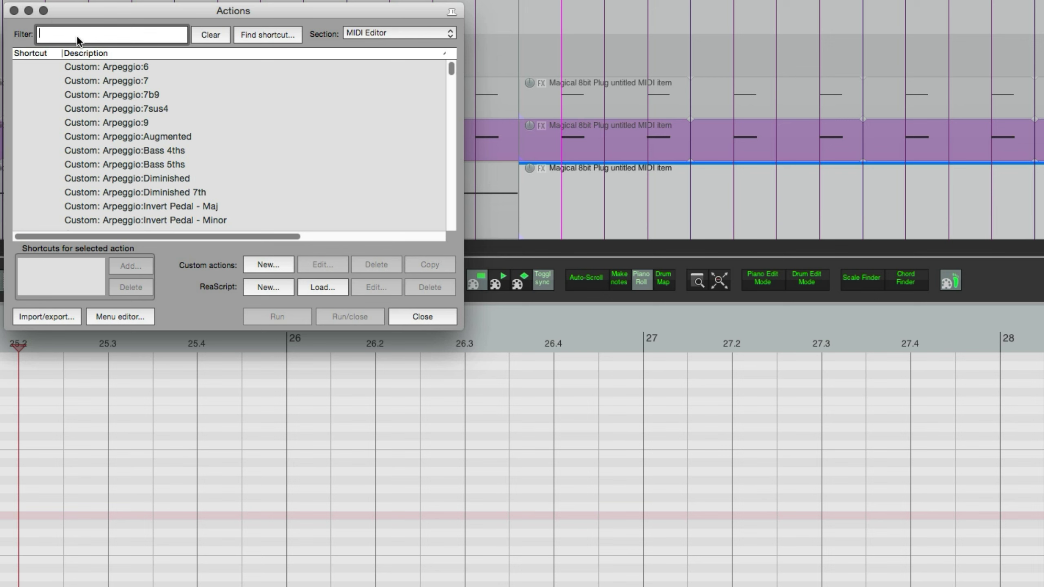
{"action": "type", "text": "step"}
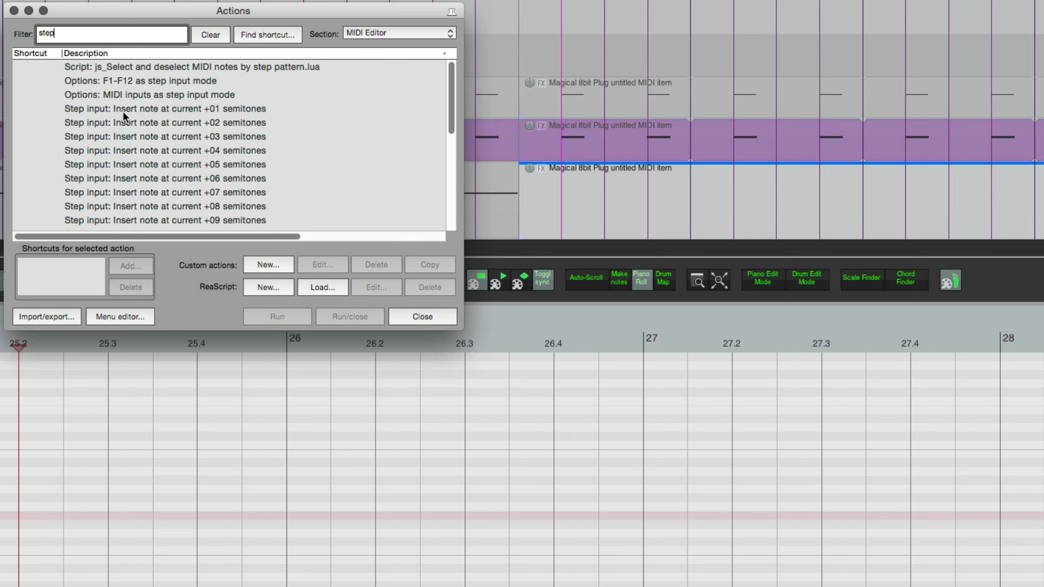
{"action": "left_click", "coordinate": [124, 96]}
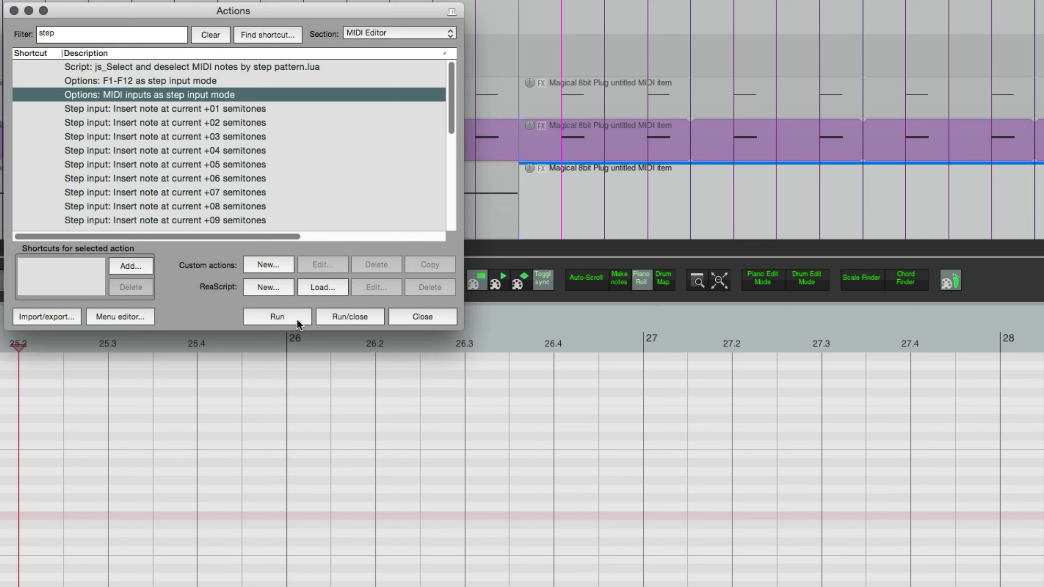
{"action": "left_click", "coordinate": [285, 316]}
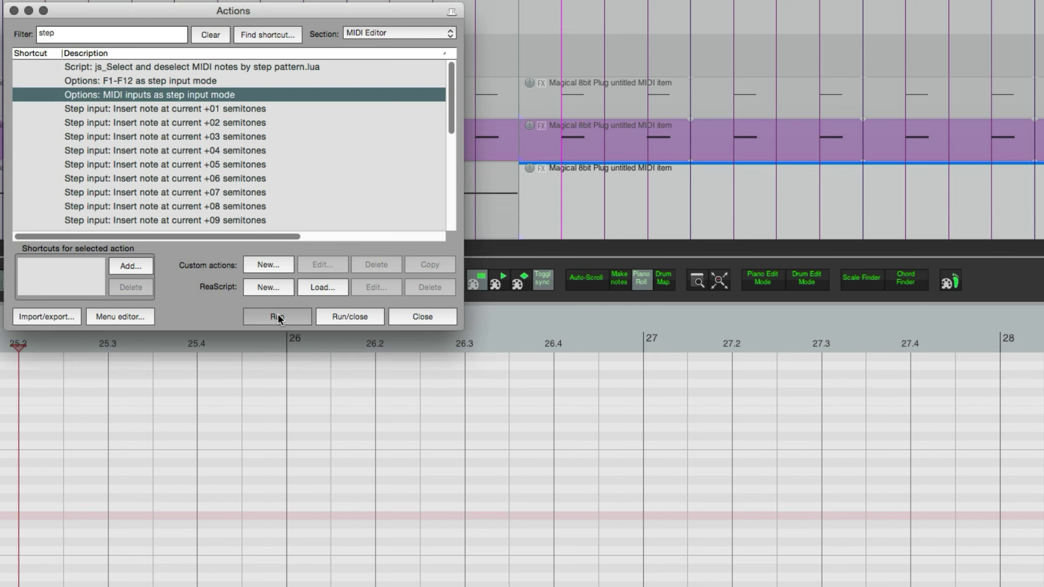
Move the loop start to bar 25 and audition pitches on the piano keyboard, including C3.
{"action": "key", "text": "Escape"}
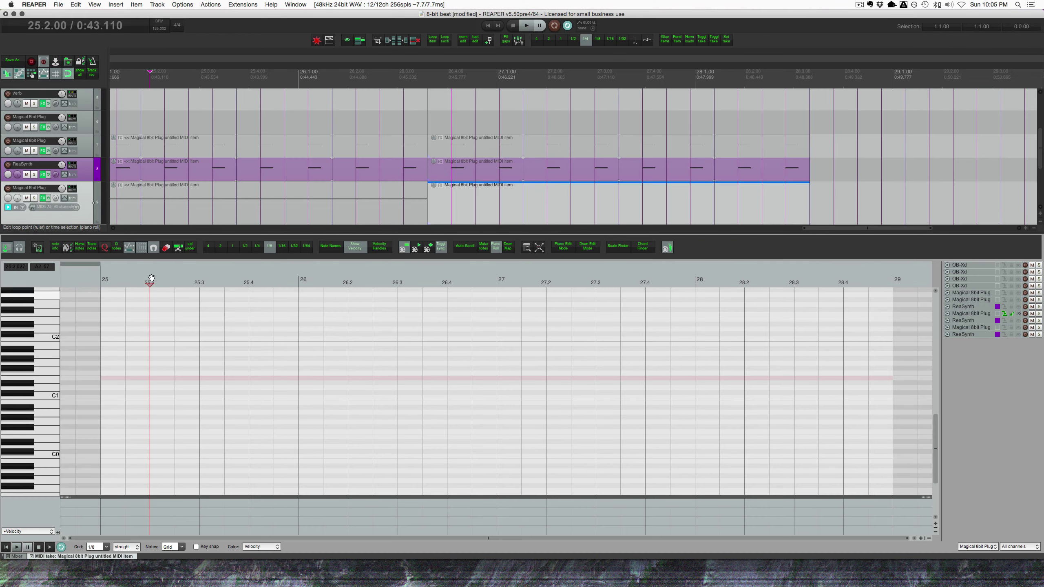
{"action": "left_click_drag", "start_coordinate": [149, 284], "coordinate": [104, 286]}
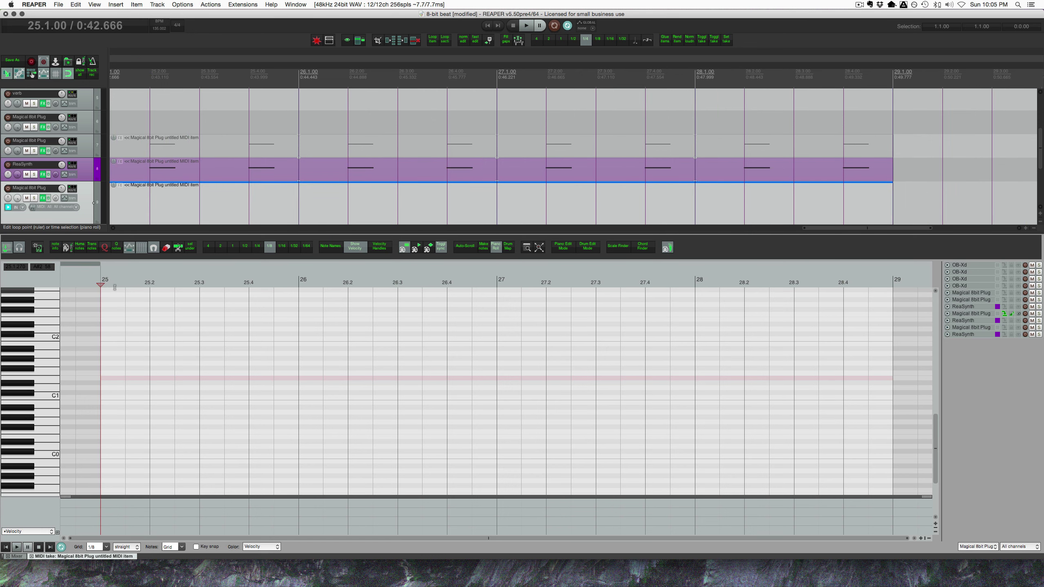
{"action": "left_click", "coordinate": [56, 380]}
{"action": "scroll", "coordinate": [56, 427], "scroll_direction": "down", "scroll_amount": 3}
{"action": "scroll", "coordinate": [56, 428], "scroll_direction": "left", "scroll_amount": 3}
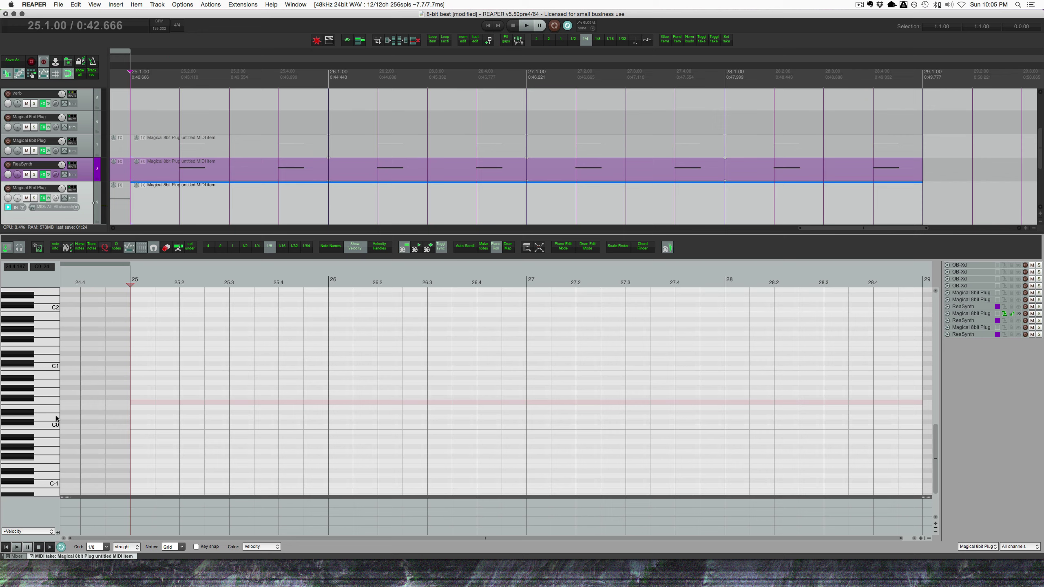
{"action": "scroll", "coordinate": [56, 418], "scroll_direction": "up", "scroll_amount": 5}
{"action": "scroll", "coordinate": [56, 413], "scroll_direction": "right", "scroll_amount": 3}
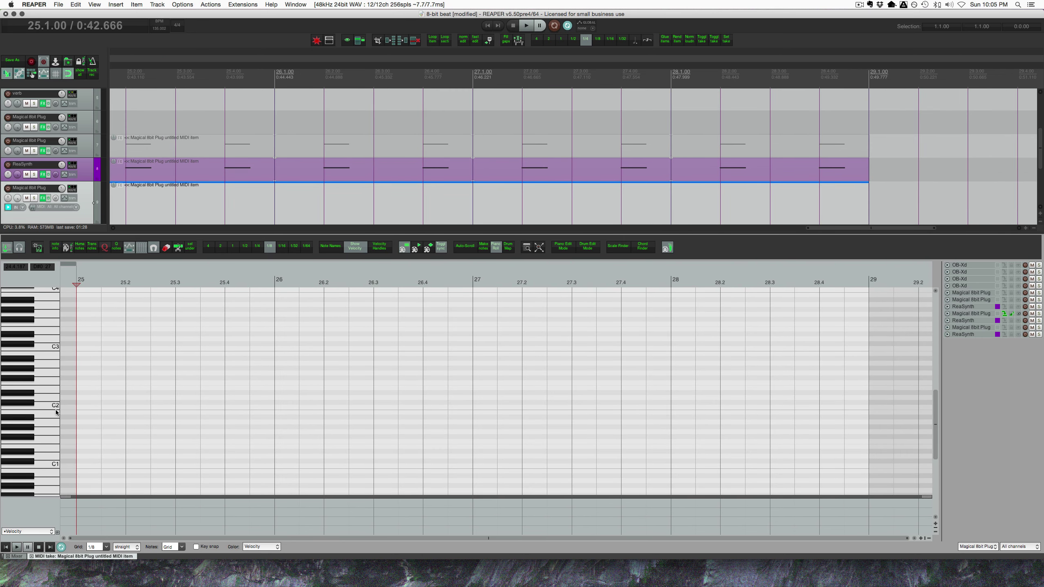
{"action": "left_click", "coordinate": [49, 352]}
{"action": "scroll", "coordinate": [53, 356], "scroll_direction": "up", "scroll_amount": 4}
{"action": "scroll", "coordinate": [57, 355], "scroll_direction": "right", "scroll_amount": 3}
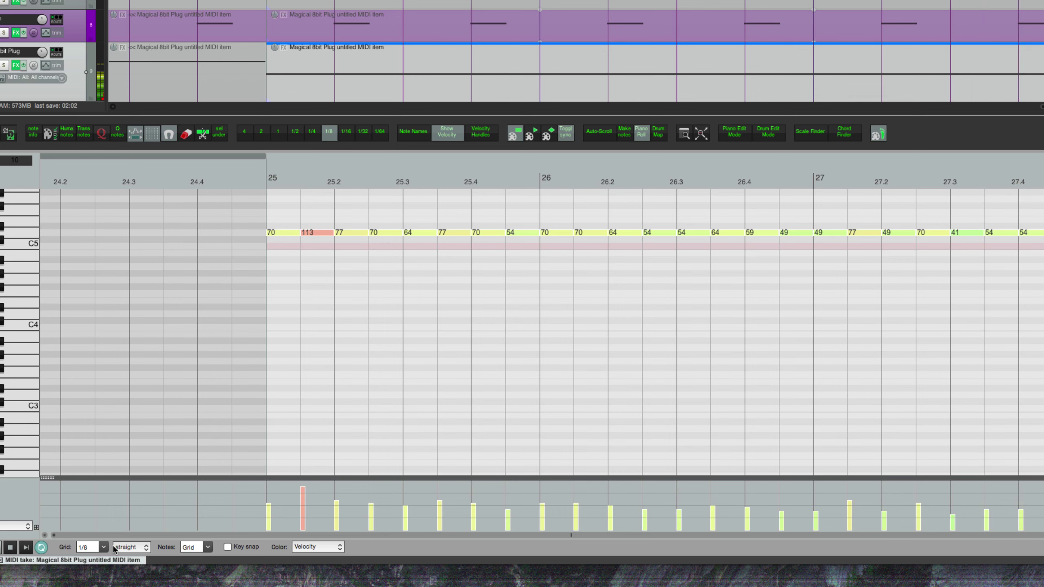
Stop recording once bar 28 is filled and trim the item end back to bar 29.
{"action": "key", "text": "space"}
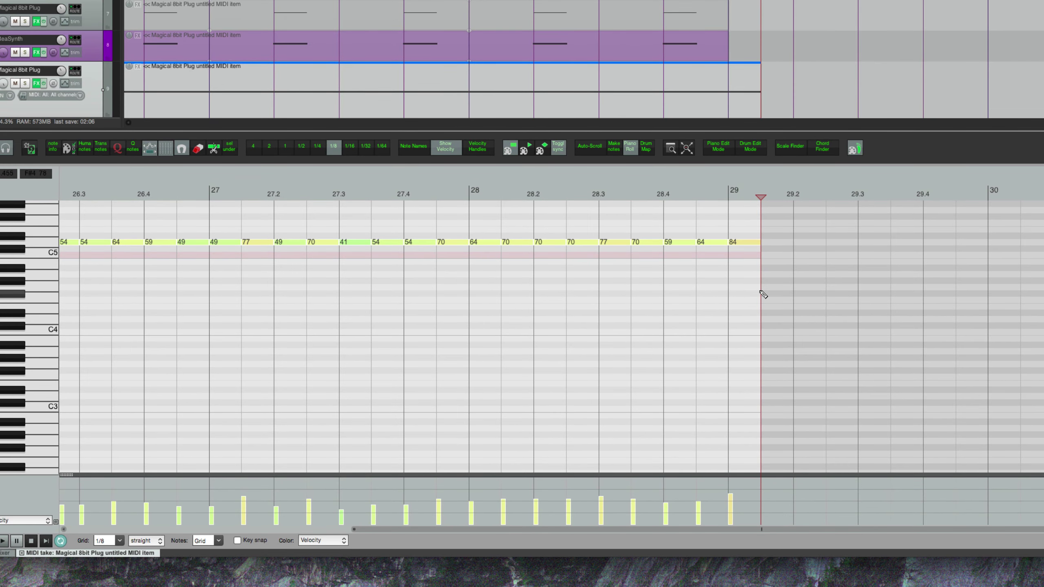
{"action": "left_click_drag", "start_coordinate": [761, 287], "coordinate": [734, 293]}
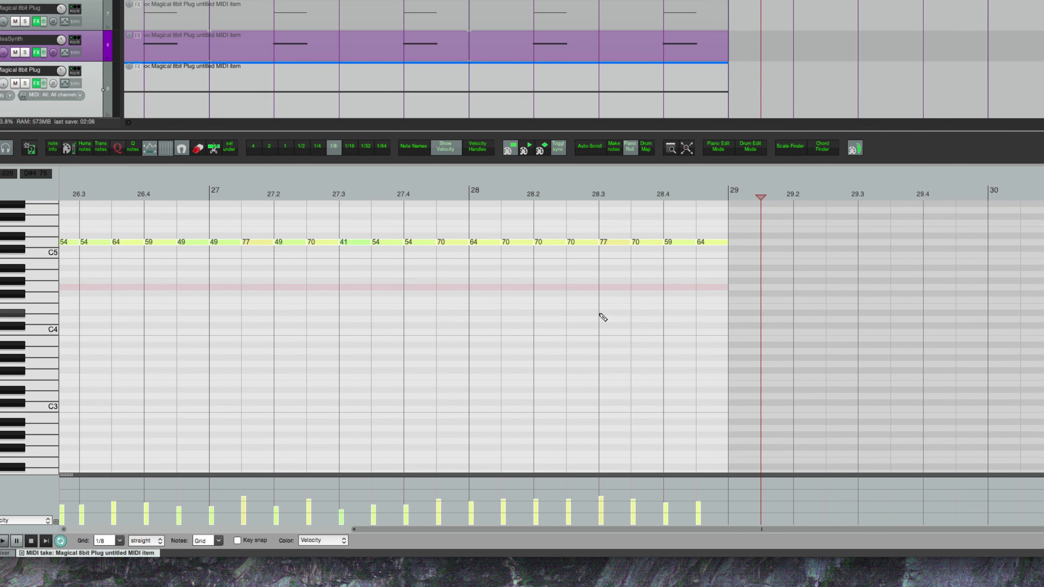
{"action": "scroll", "coordinate": [572, 314], "scroll_direction": "down", "scroll_amount": 5}
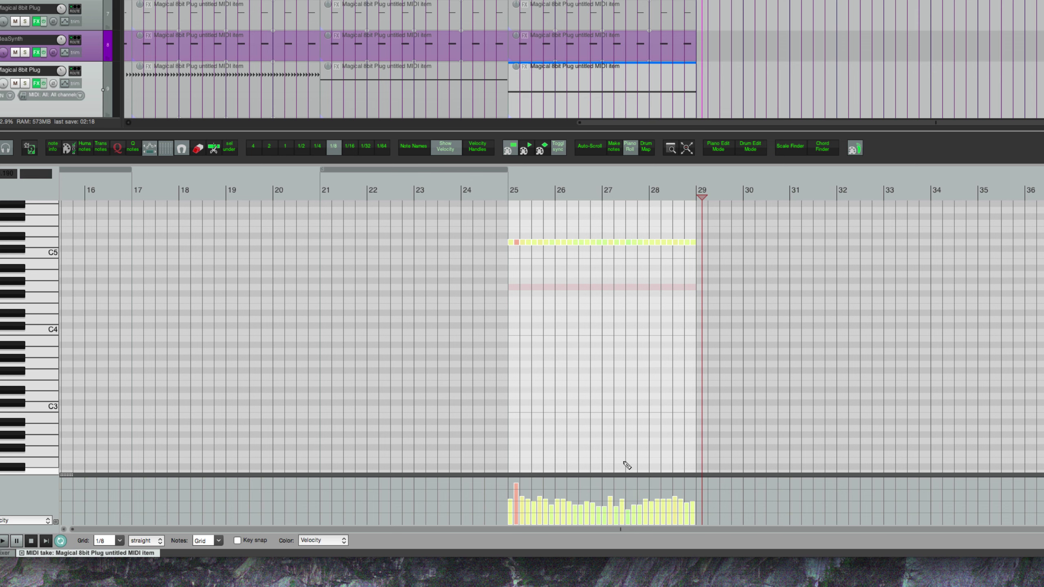
Time-select bars 25–29, play back the eighth-note row, then select and delete all its notes.
{"action": "key", "text": "Home"}
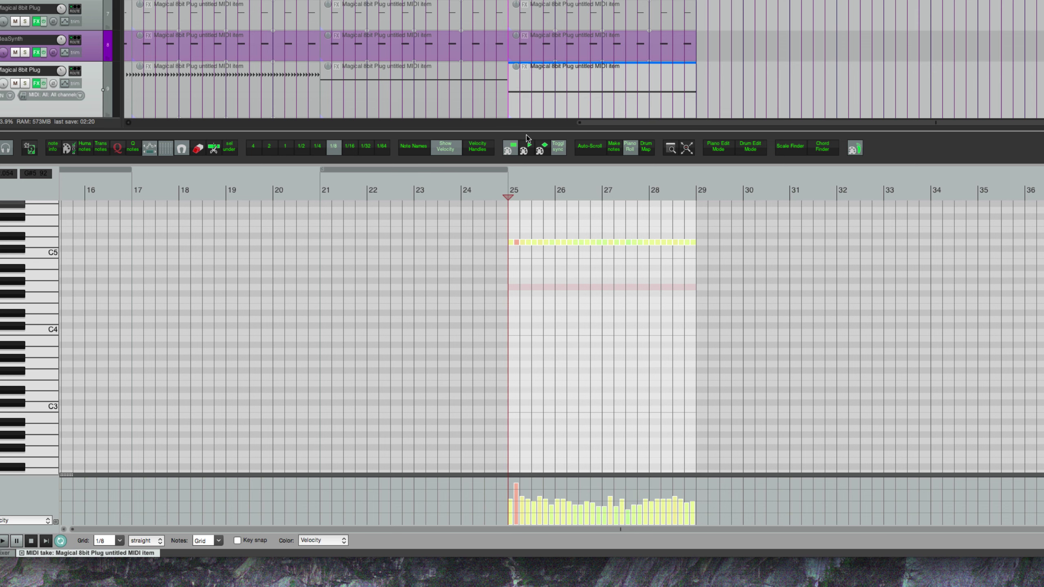
{"action": "left_click", "coordinate": [563, 100]}
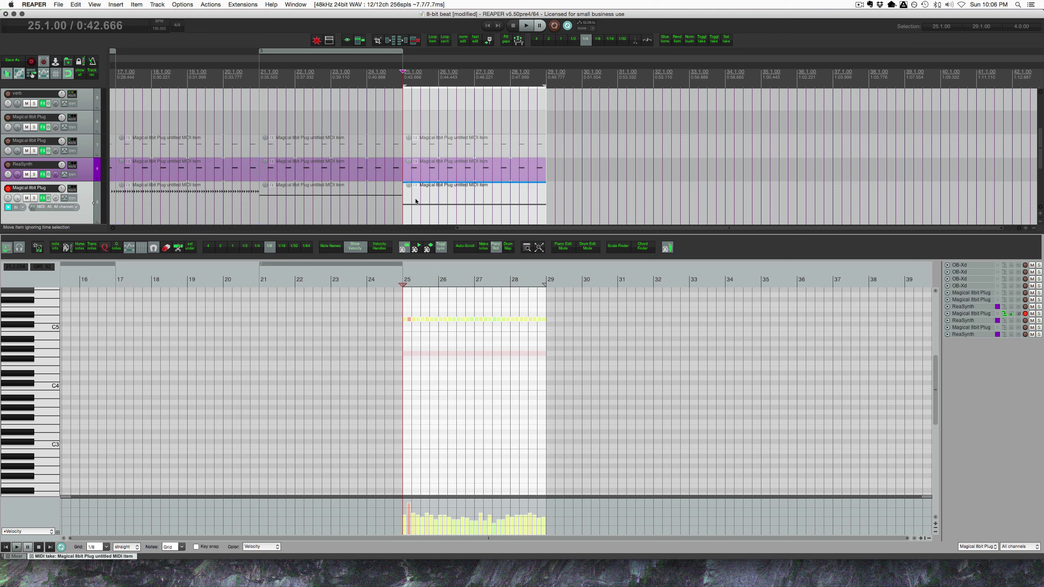
{"action": "key", "text": "space"}
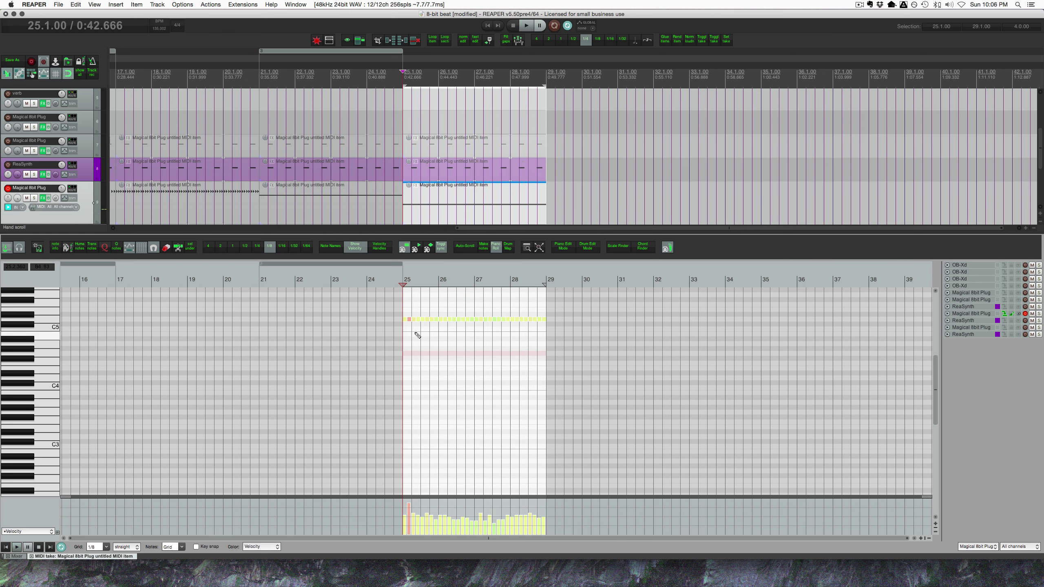
{"action": "left_click", "coordinate": [423, 337]}
{"action": "key", "text": "super+a"}
{"action": "scroll", "coordinate": [424, 337], "scroll_direction": "up", "scroll_amount": 5}
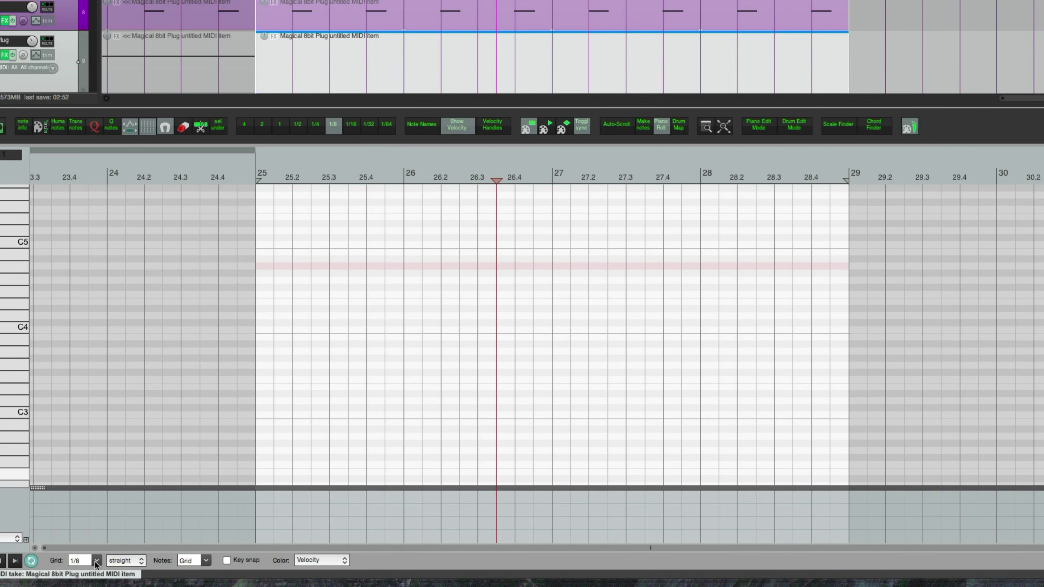
Switch the grid to triplet timing and record a new take starting at bar 25.
{"action": "left_click", "coordinate": [125, 562]}
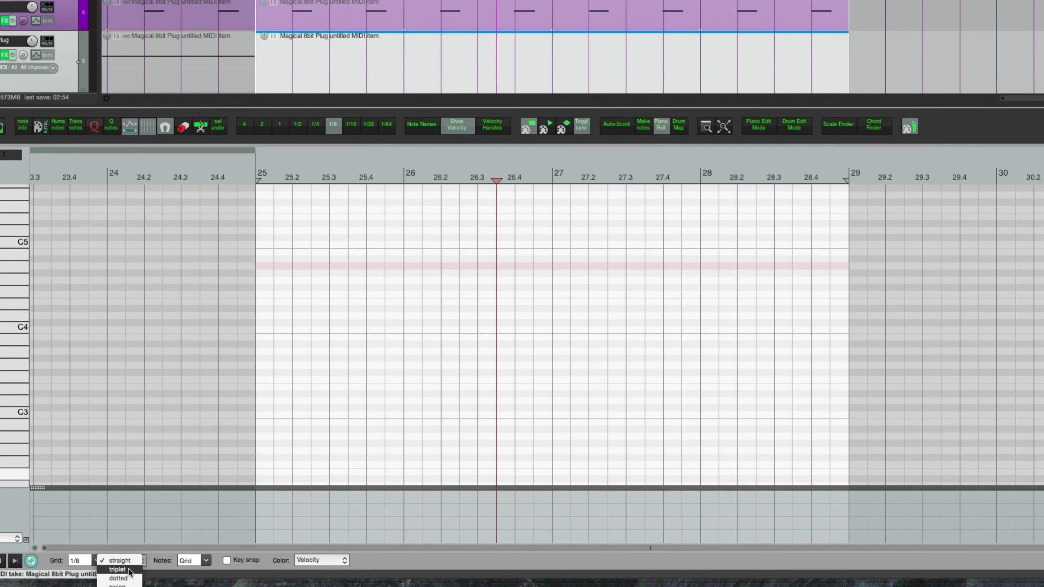
{"action": "left_click", "coordinate": [129, 571]}
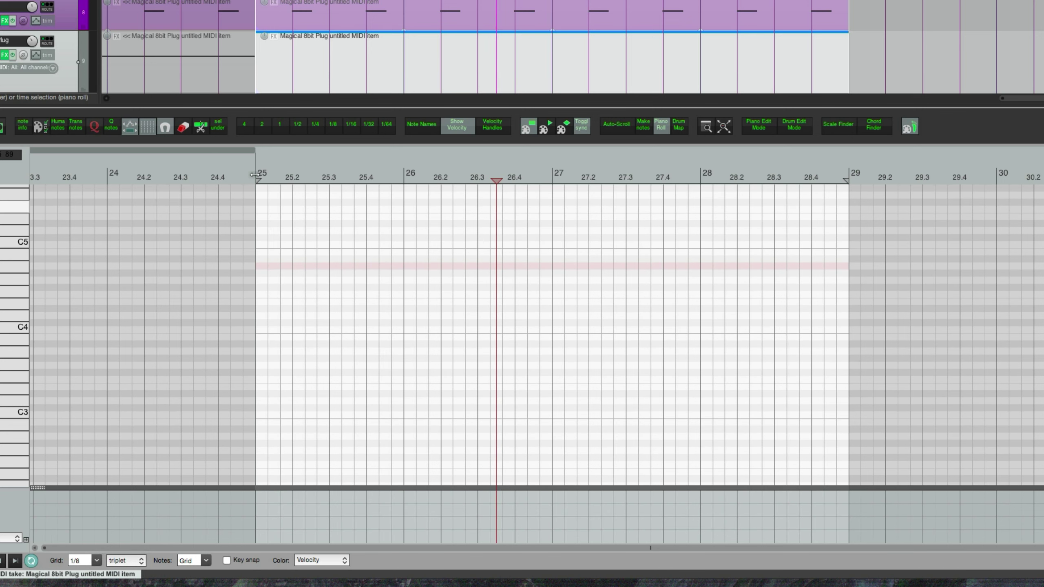
{"action": "left_click", "coordinate": [257, 173]}
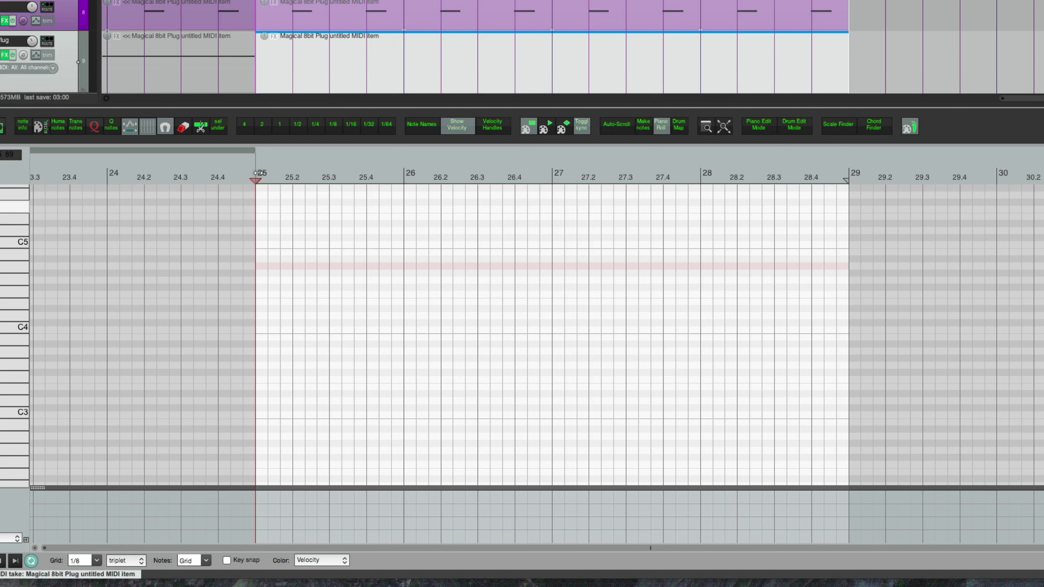
{"action": "key", "text": "ctrl+r"}
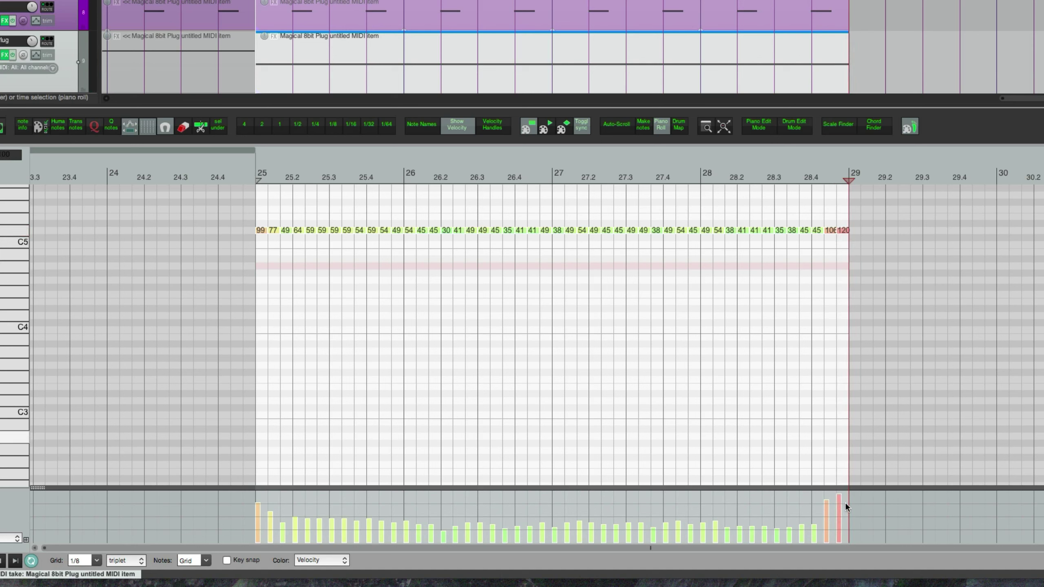
Lower the two loud final notes' velocities and play the triplet pattern from bar 25.
{"action": "left_click_drag", "start_coordinate": [828, 510], "coordinate": [839, 526]}
{"action": "left_click", "coordinate": [257, 169]}
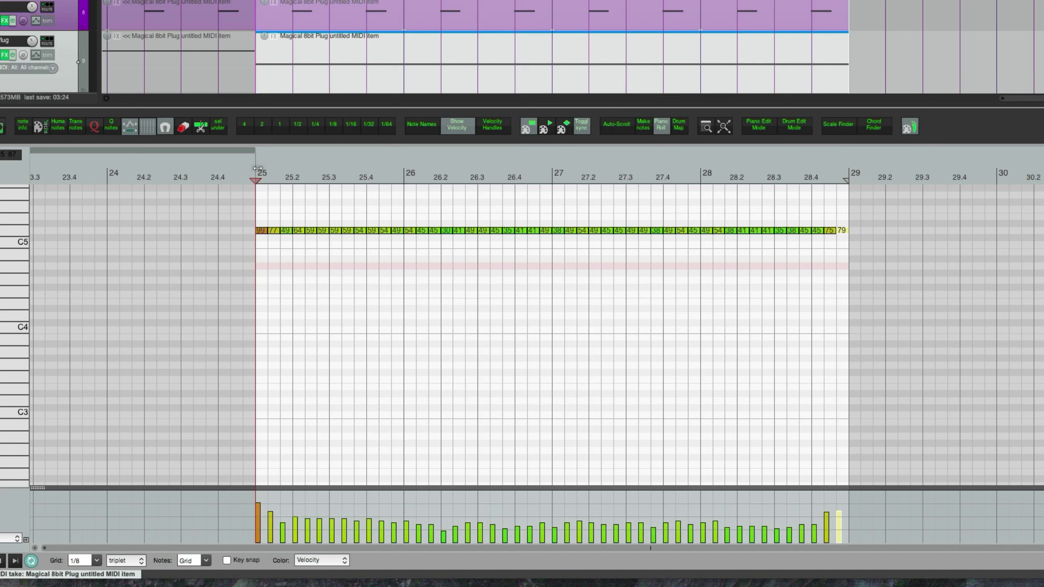
{"action": "key", "text": "space"}
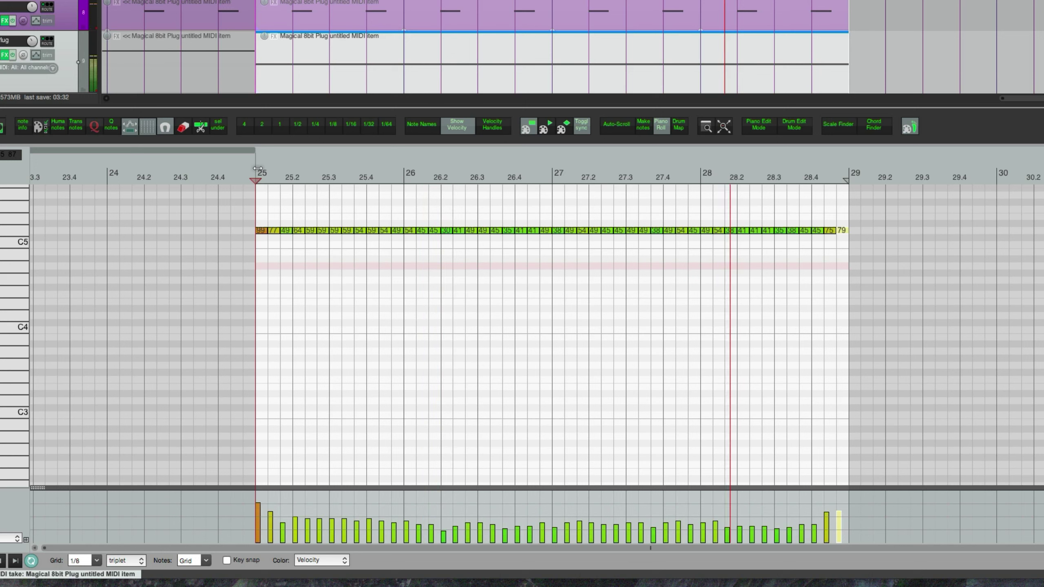
{"action": "key", "text": "space"}
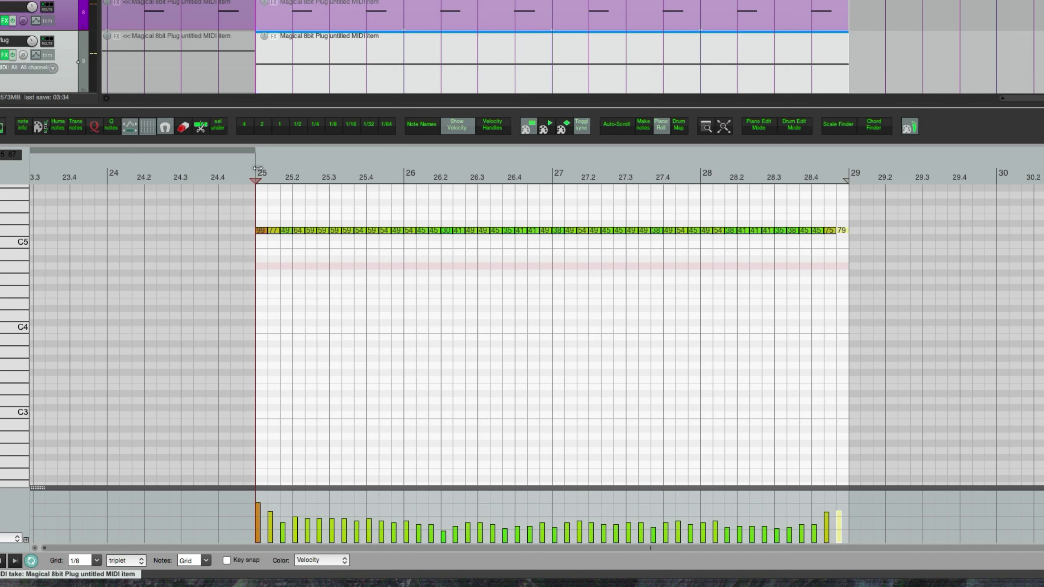
{"action": "left_click", "coordinate": [468, 335]}
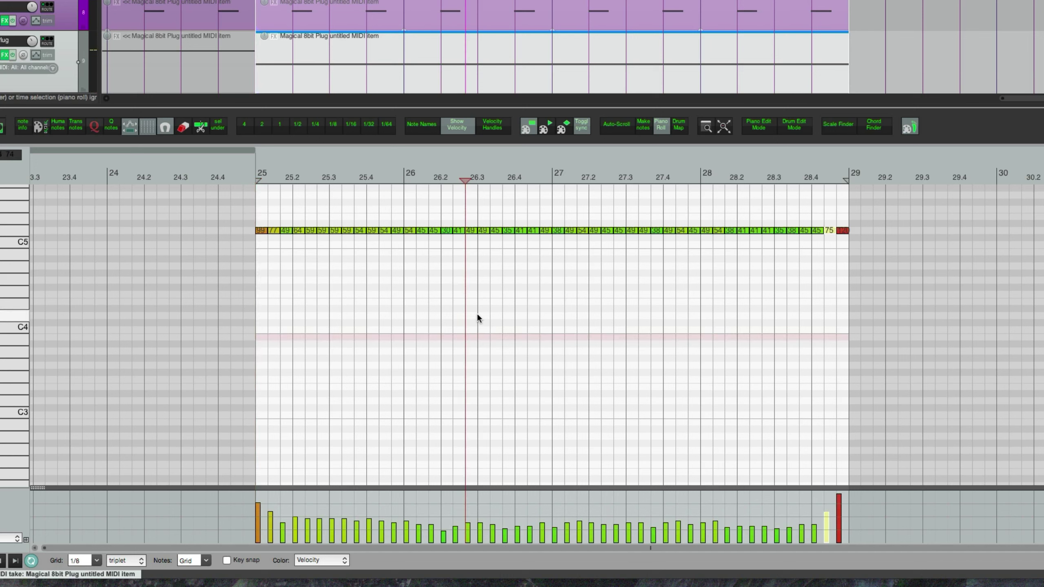
{"action": "key", "text": "Escape"}
Delete all notes, set the grid to straight 1/4, and place the entry position at 25.2.
{"action": "key", "text": "ctrl+a"}
{"action": "key", "text": "Delete"}
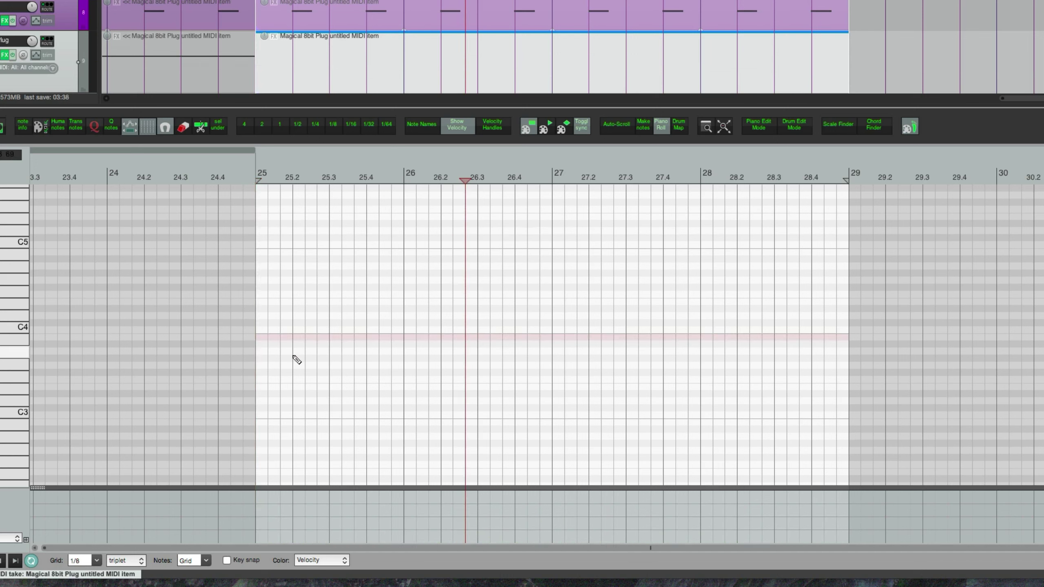
{"action": "left_click", "coordinate": [132, 561]}
{"action": "left_click", "coordinate": [120, 551]}
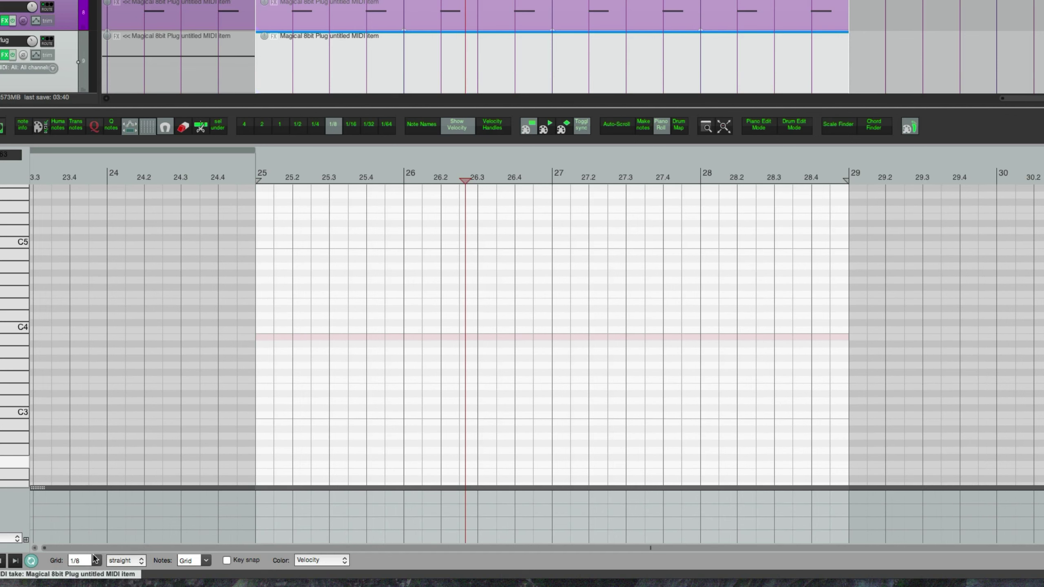
{"action": "left_click", "coordinate": [315, 124]}
{"action": "left_click", "coordinate": [278, 180]}
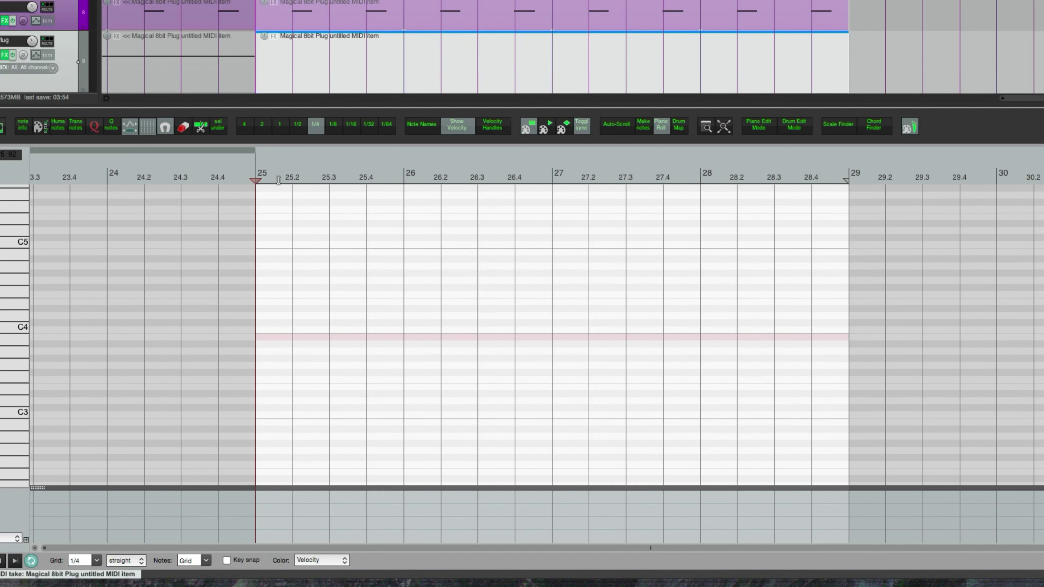
{"action": "left_click", "coordinate": [278, 180]}
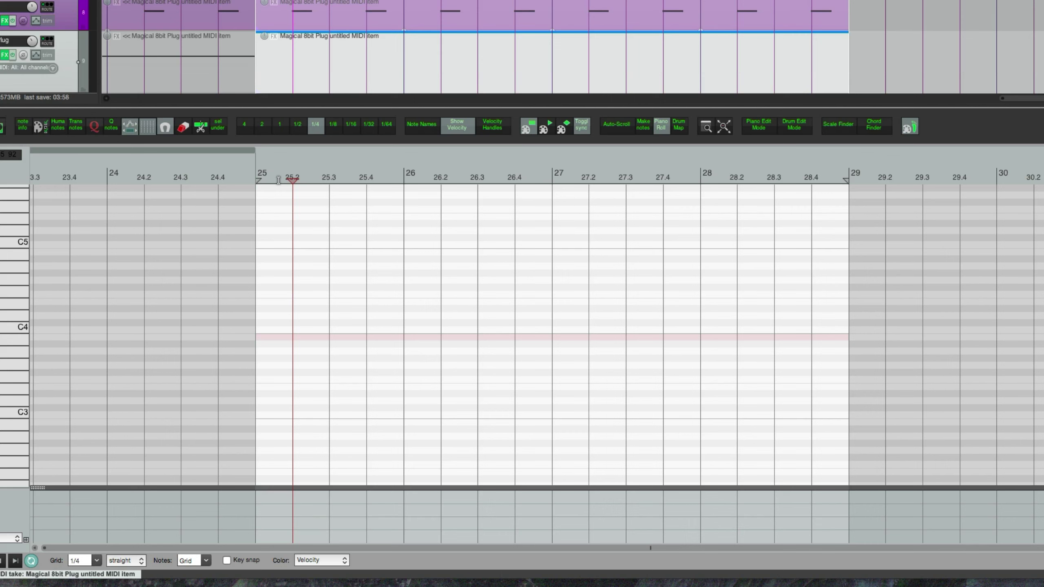
Step-enter quarter notes on beats 2–4 of each bar, starting at 25.2.
{"action": "key", "text": "Right"}
{"action": "key", "text": "Right"}
{"action": "key", "text": "Right"}
{"action": "key", "text": "Left"}
{"action": "key", "text": "Left"}
{"action": "key", "text": "Left"}
{"action": "key", "text": "Right"}
{"action": "key", "text": "Left"}
{"action": "key", "text": "i"}
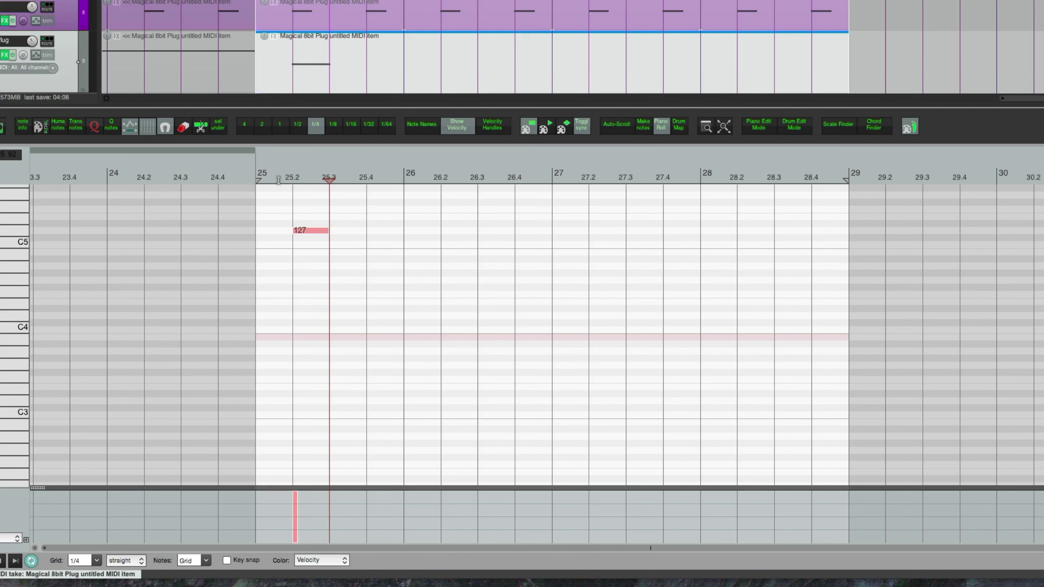
{"action": "key", "text": "i"}
{"action": "key", "text": "i"}
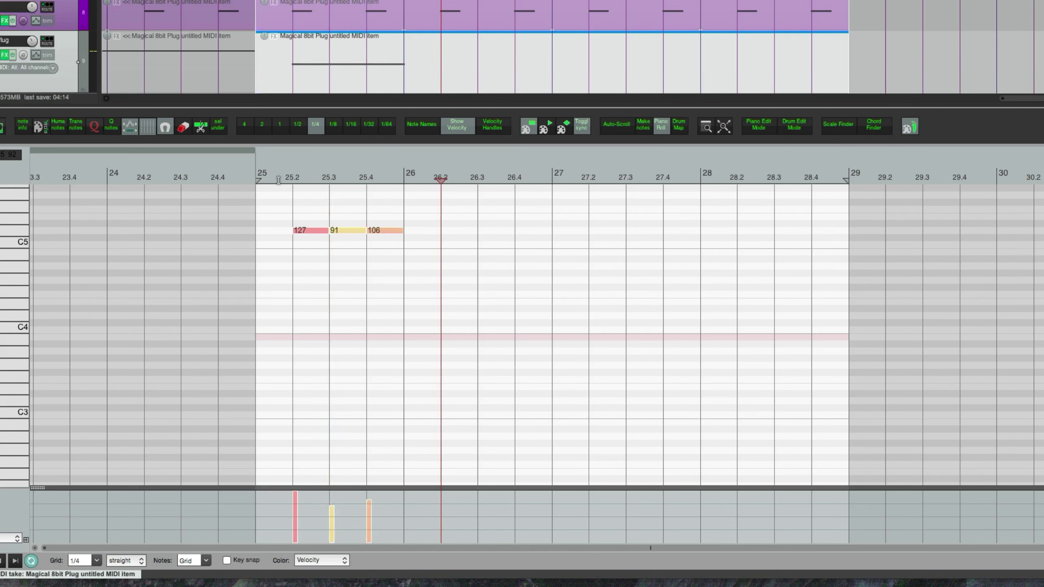
{"action": "key", "text": "i"}
{"action": "key", "text": "i"}
{"action": "key", "text": "i"}
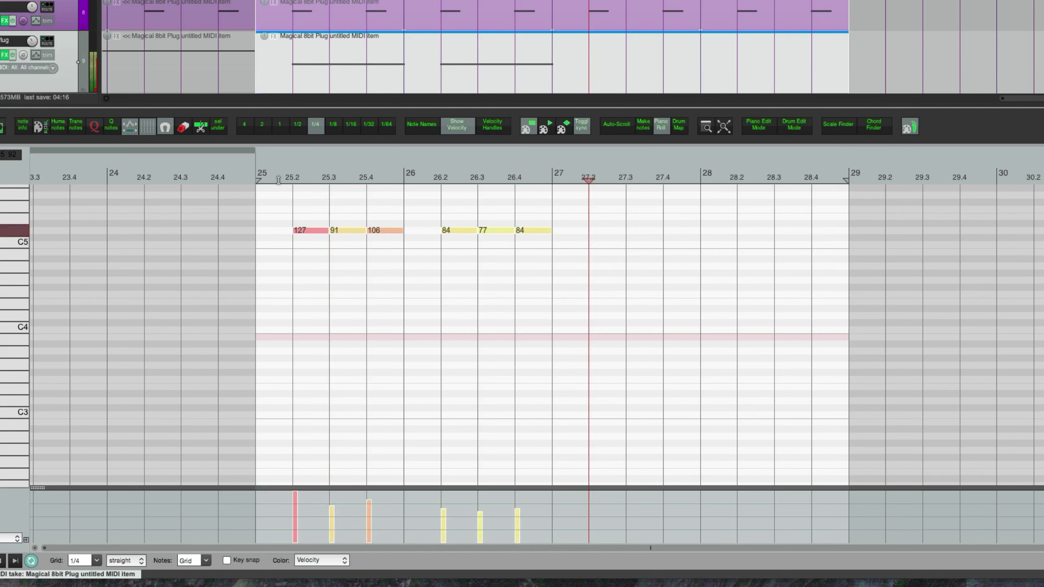
{"action": "key", "text": "i"}
{"action": "key", "text": "i"}
{"action": "key", "text": "i"}
{"action": "key", "text": "i"}
{"action": "key", "text": "i"}
{"action": "key", "text": "i"}
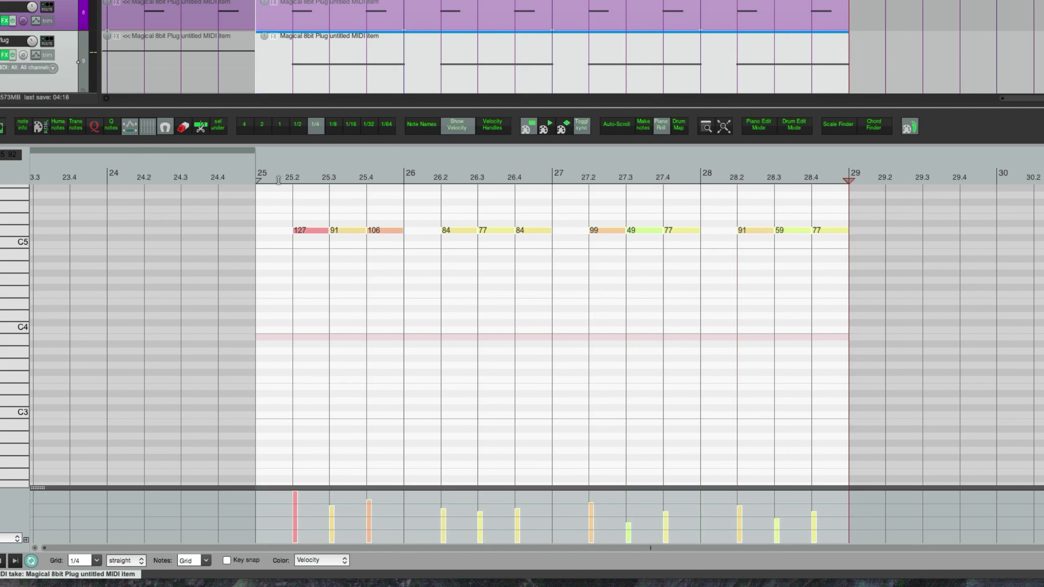
Play the step-entered pattern back from bar 25 and select all its notes.
{"action": "left_click", "coordinate": [258, 172]}
{"action": "key", "text": "space"}
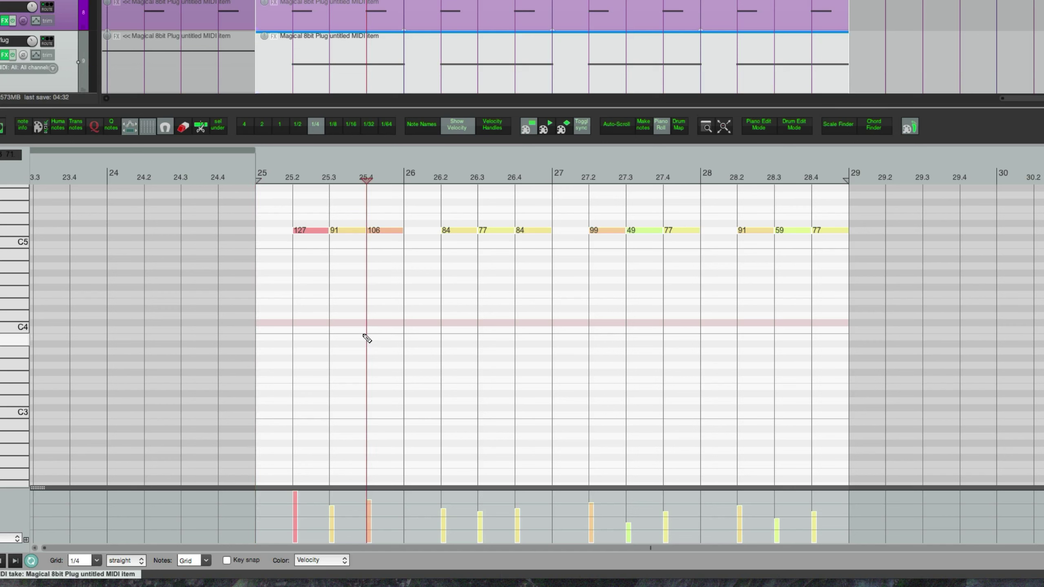
{"action": "key", "text": "ctrl+a"}
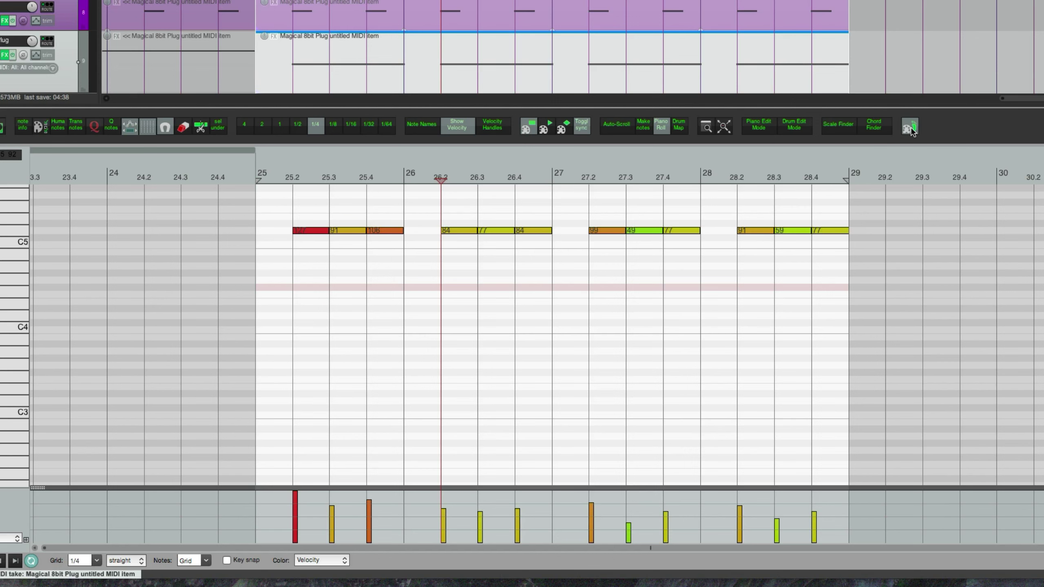
Close the MIDI editor, set the edit position to 25.2, and disarm track 9.
{"action": "key", "text": "Escape"}
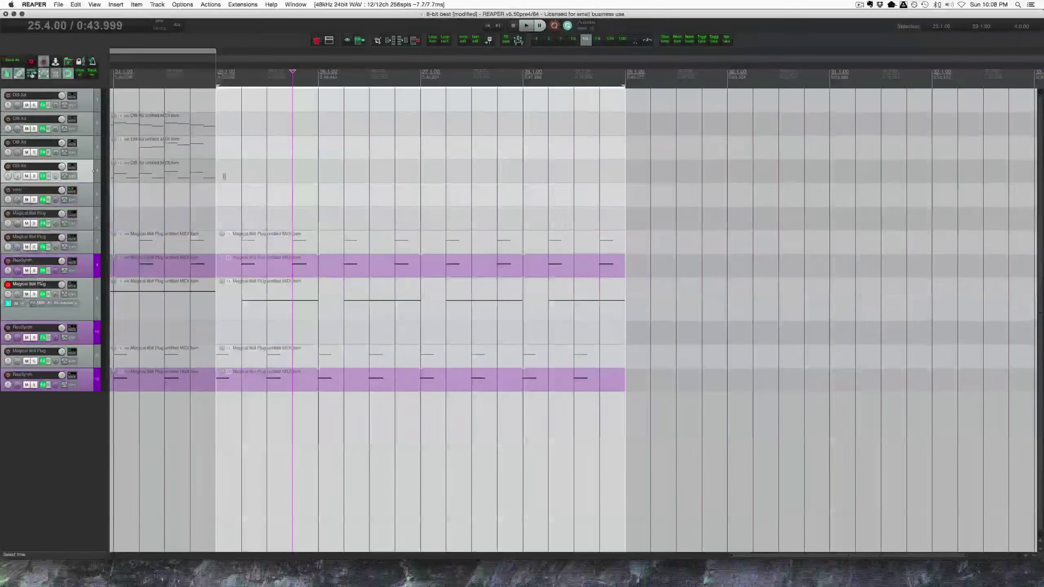
{"action": "left_click", "coordinate": [242, 194]}
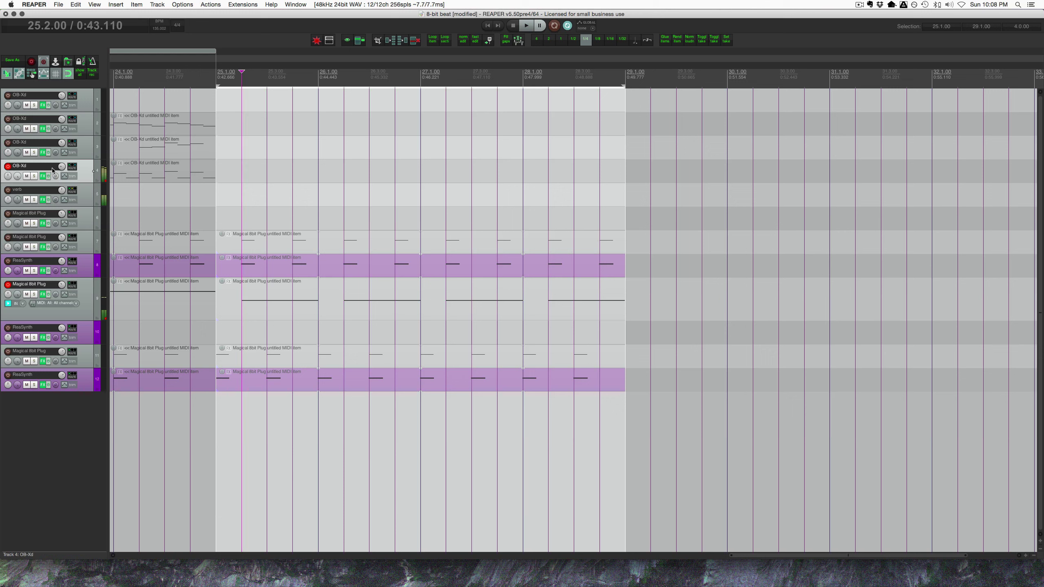
{"action": "left_click", "coordinate": [7, 285]}
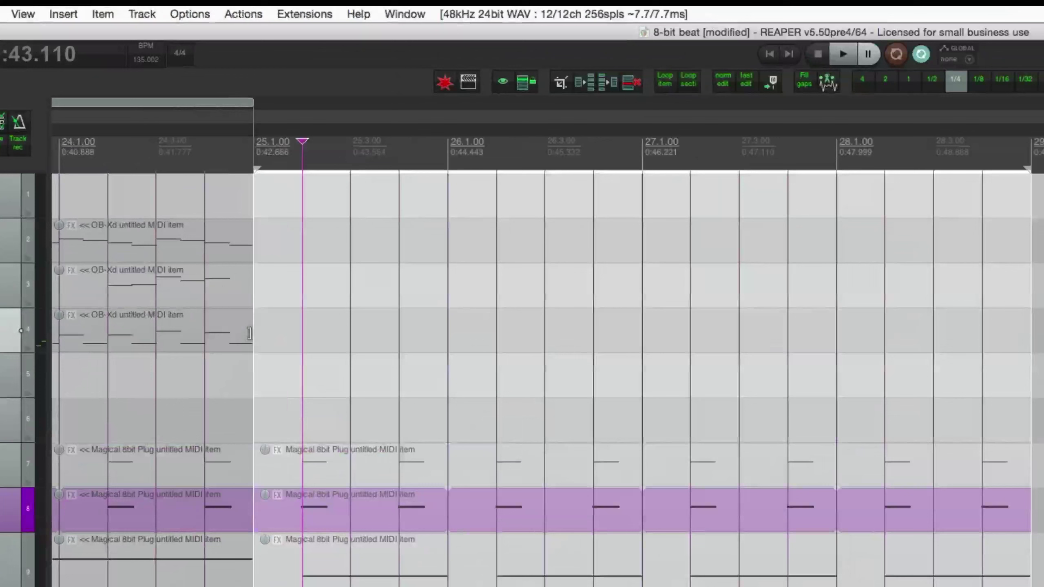
Insert a new MIDI item on track 4 over bars 25–29, undoing the stray empty item.
{"action": "left_click", "coordinate": [65, 14]}
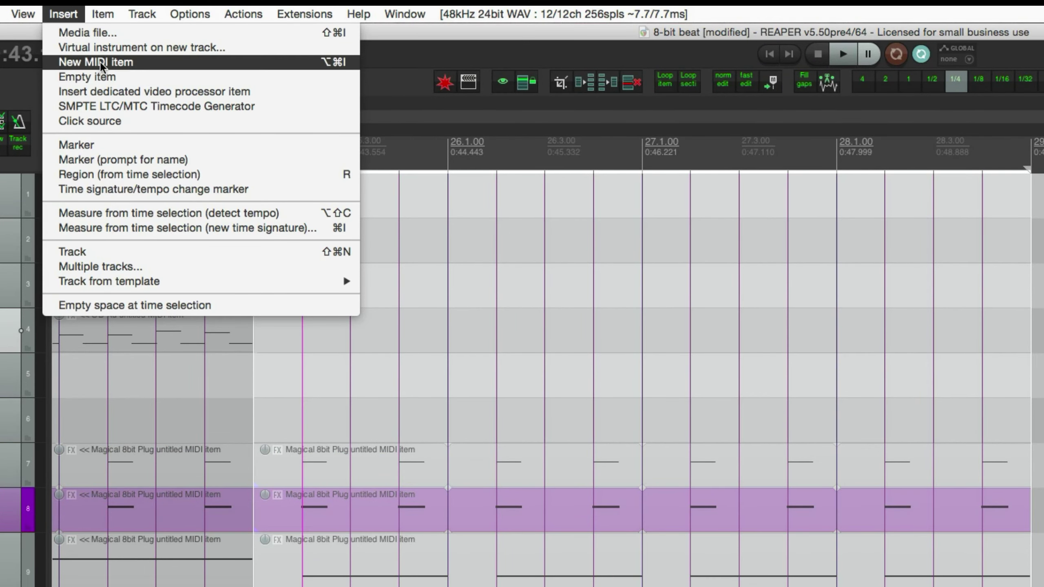
{"action": "left_click", "coordinate": [95, 62]}
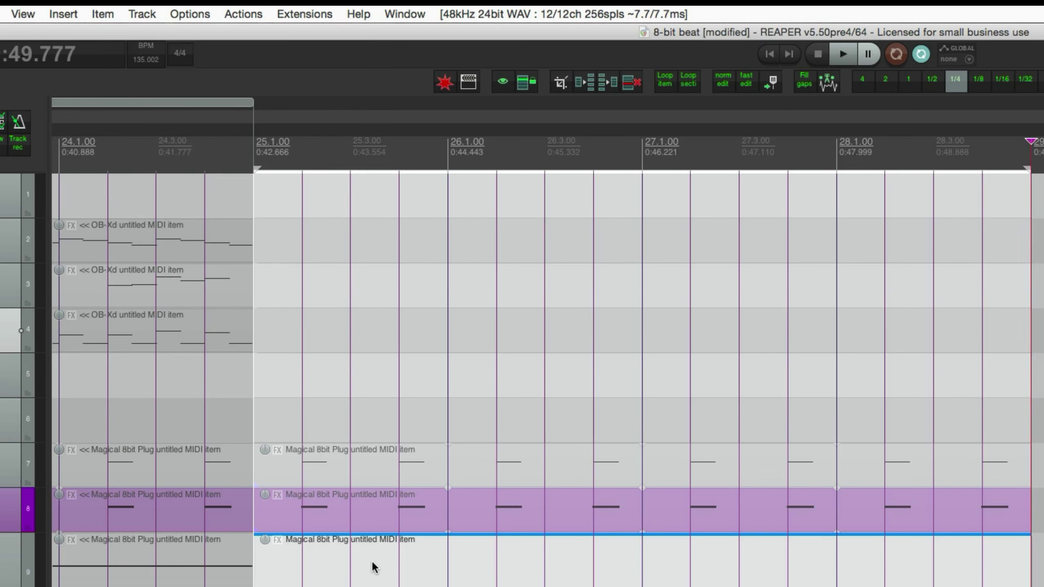
{"action": "key", "text": "ctrl+v"}
{"action": "key", "text": "ctrl+v"}
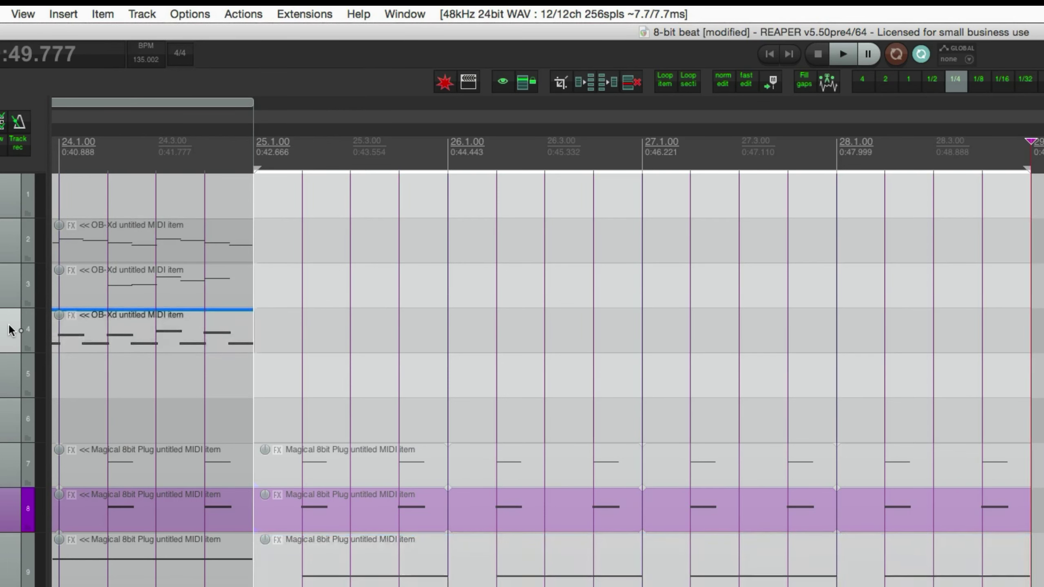
{"action": "left_click", "coordinate": [103, 14]}
{"action": "mouse_move", "coordinate": [63, 14]}
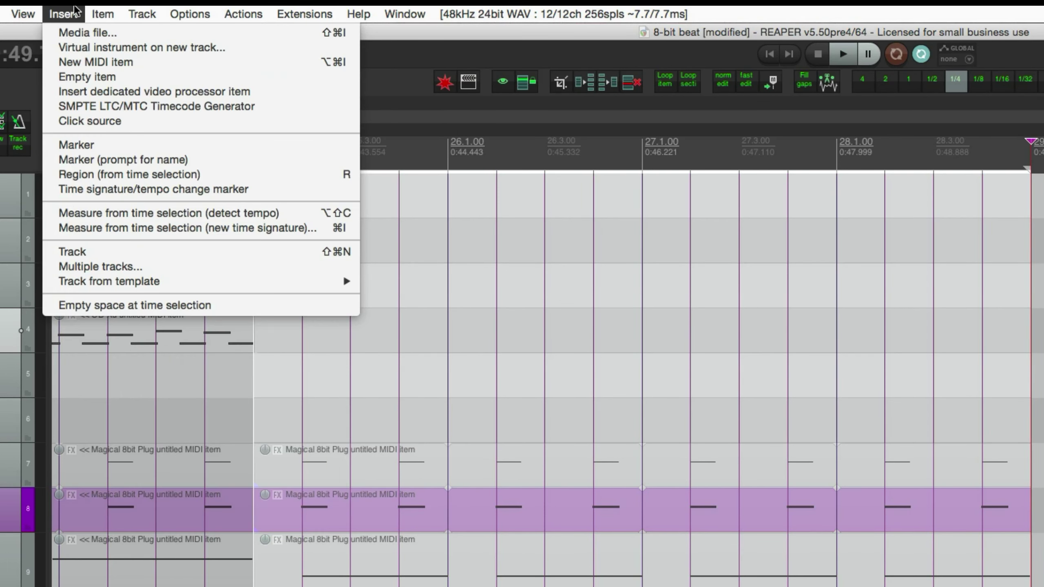
{"action": "left_click", "coordinate": [143, 74]}
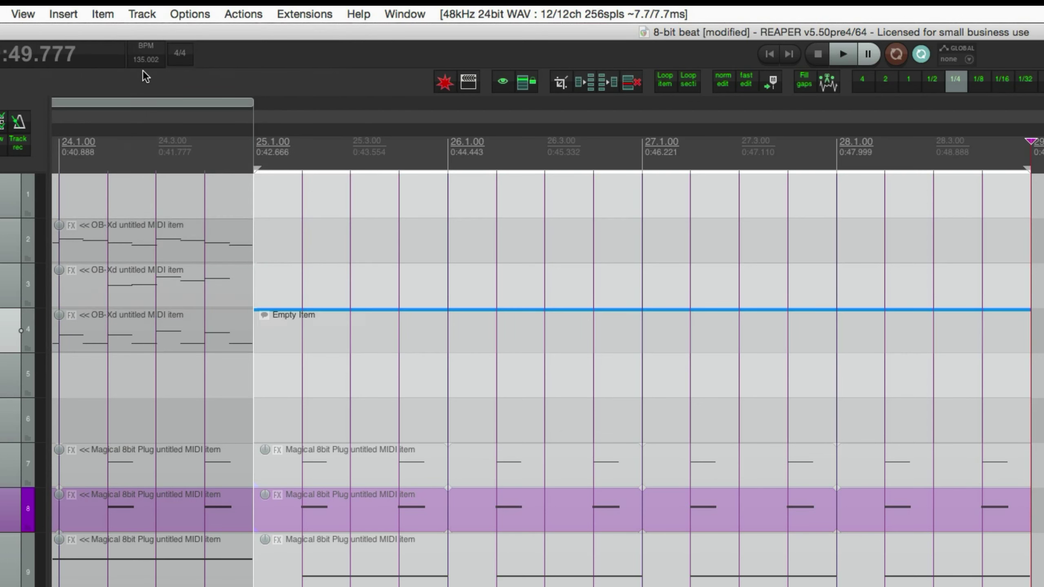
{"action": "key", "text": "ctrl+z"}
{"action": "left_click", "coordinate": [69, 14]}
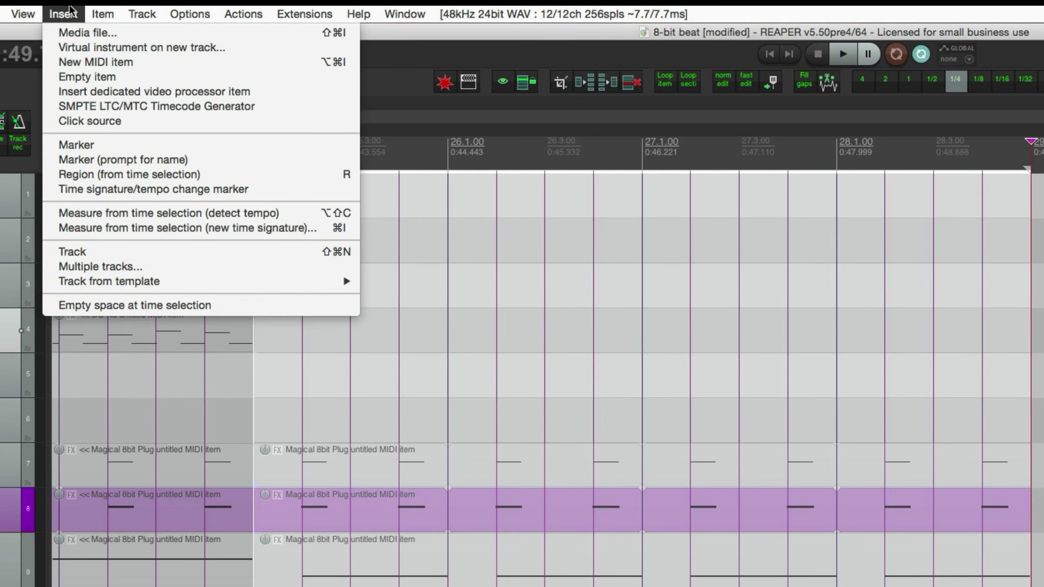
{"action": "left_click", "coordinate": [90, 63]}
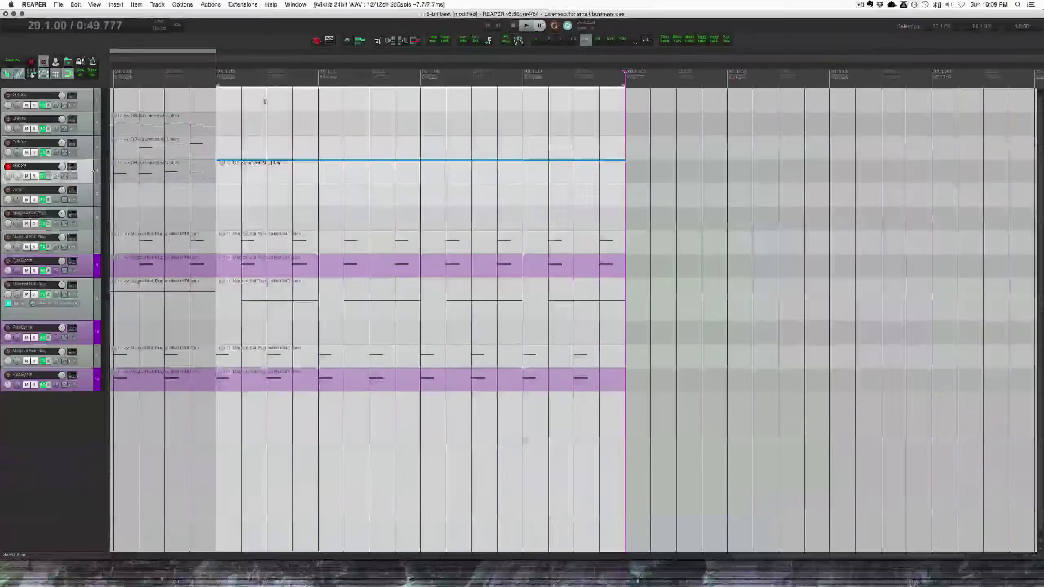
{"action": "left_click", "coordinate": [228, 108]}
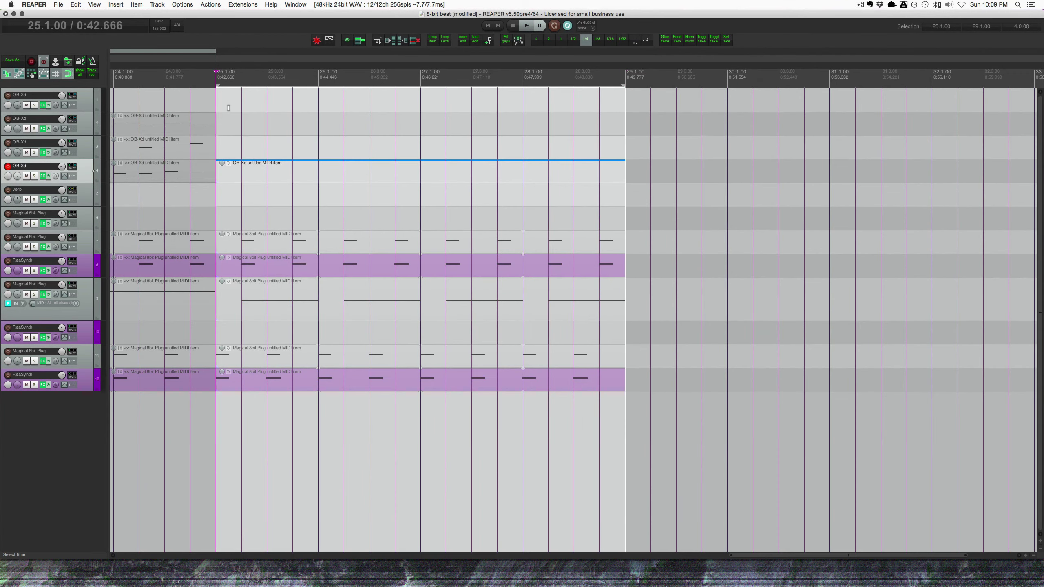
Record a keyboard take into the OB-Xd item, play it back, and move record-arm from track 4 to 3.
{"action": "double_click", "coordinate": [248, 175]}
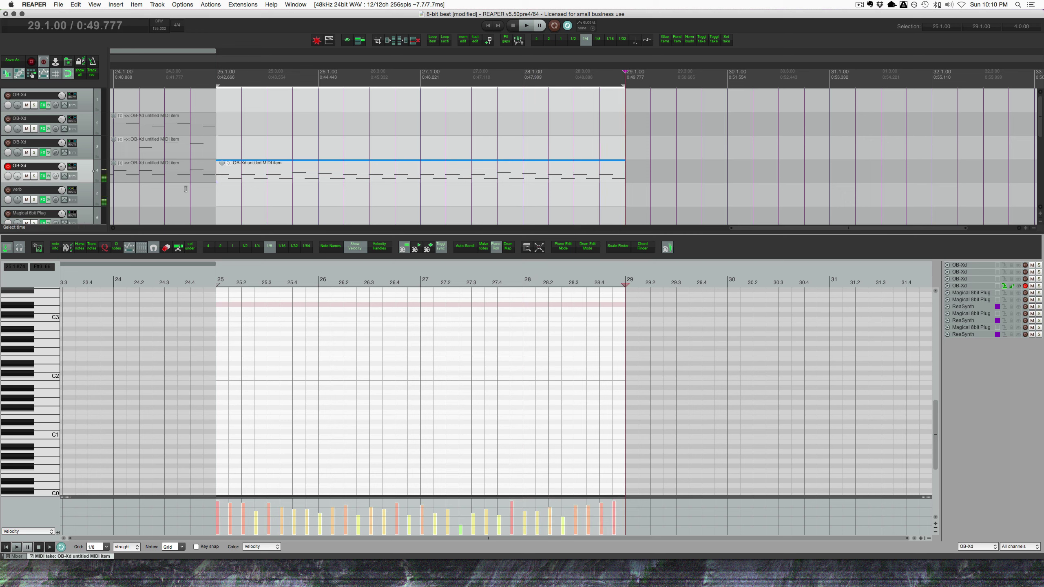
{"action": "left_click", "coordinate": [219, 77]}
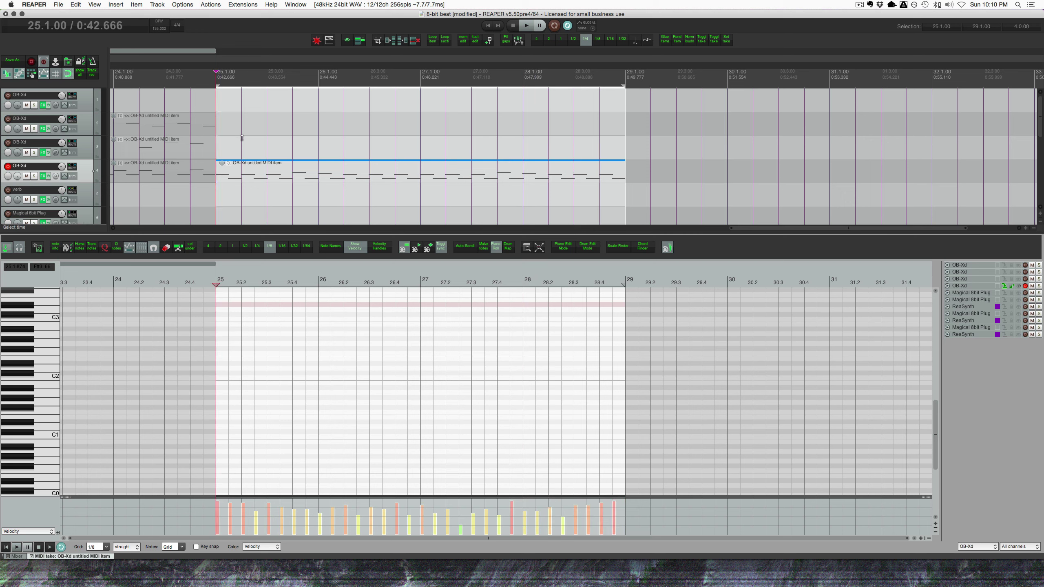
{"action": "left_click", "coordinate": [7, 168]}
{"action": "key", "text": "space"}
{"action": "key", "text": "space"}
{"action": "left_click", "coordinate": [41, 153]}
{"action": "left_click", "coordinate": [8, 143]}
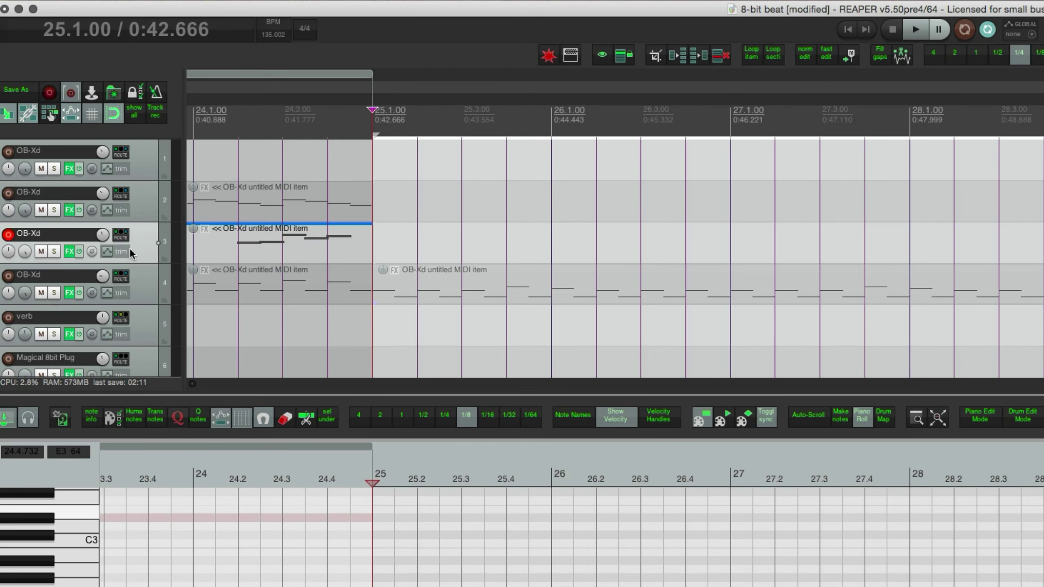
Open track 3's recording settings, with MIDI input quantized to 1/16 nearest value, and move the dialog aside.
{"action": "right_click", "coordinate": [8, 237]}
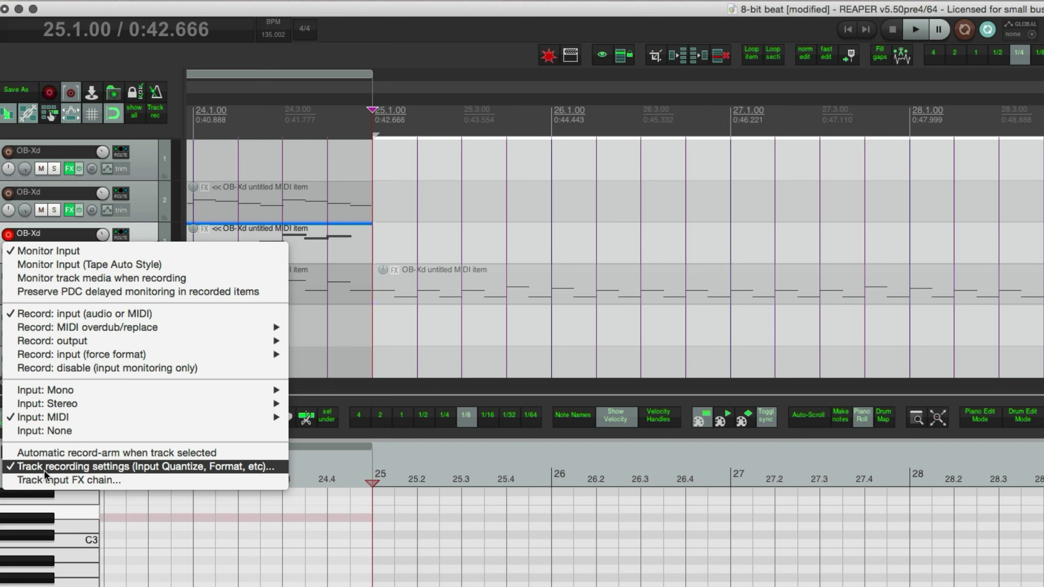
{"action": "left_click", "coordinate": [155, 467]}
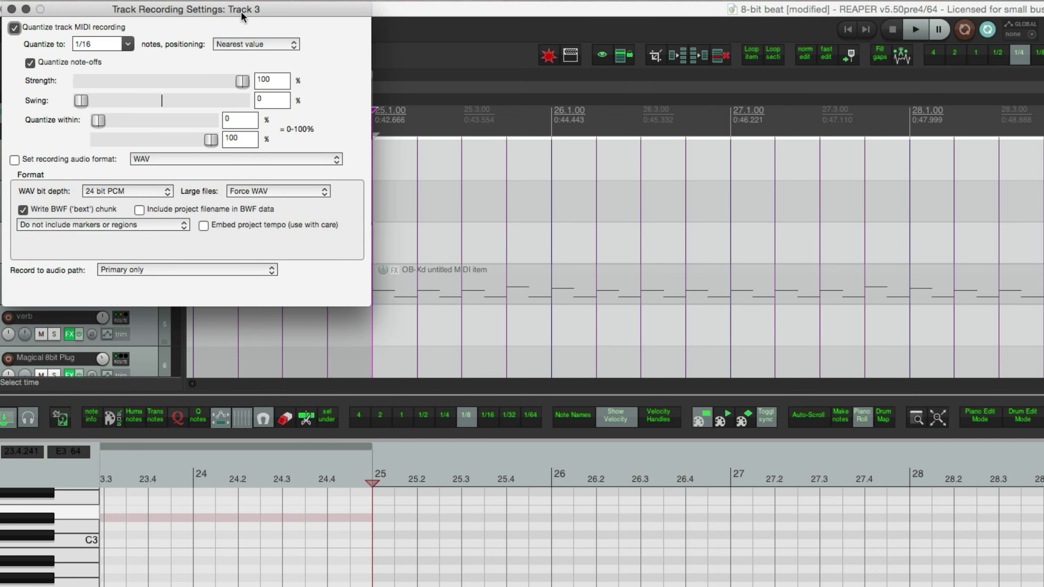
{"action": "left_click_drag", "start_coordinate": [241, 9], "coordinate": [401, 164]}
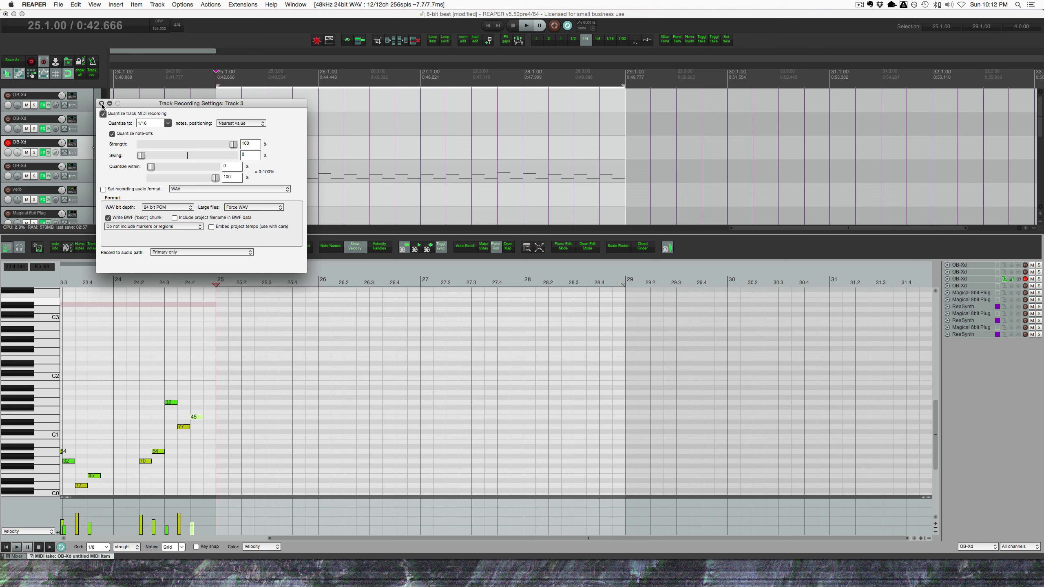
Reopen track 3's recording settings from the toolbar and start recording a quantized take at bar 25.
{"action": "left_click", "coordinate": [101, 104]}
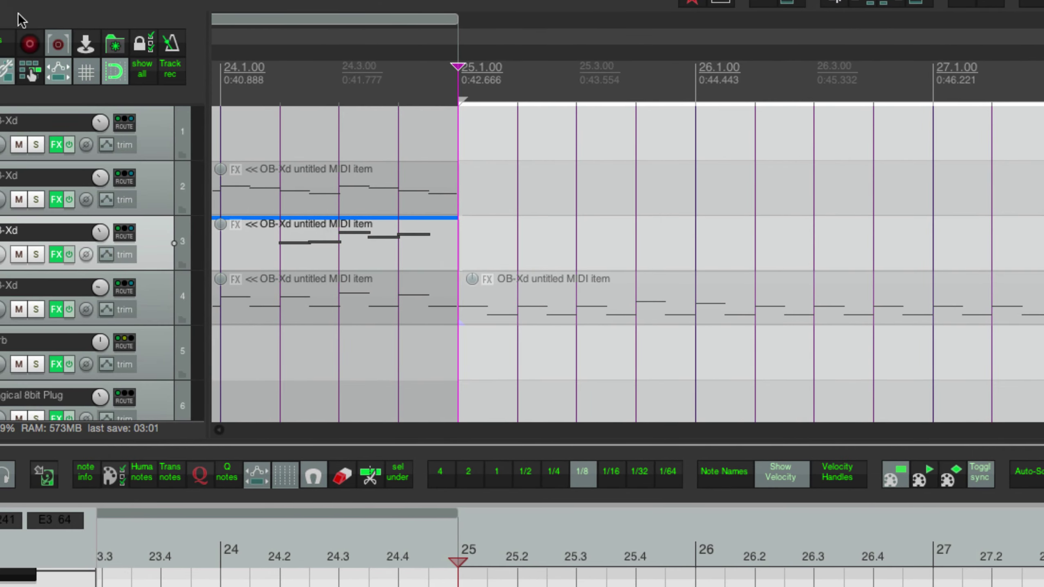
{"action": "left_click", "coordinate": [171, 73]}
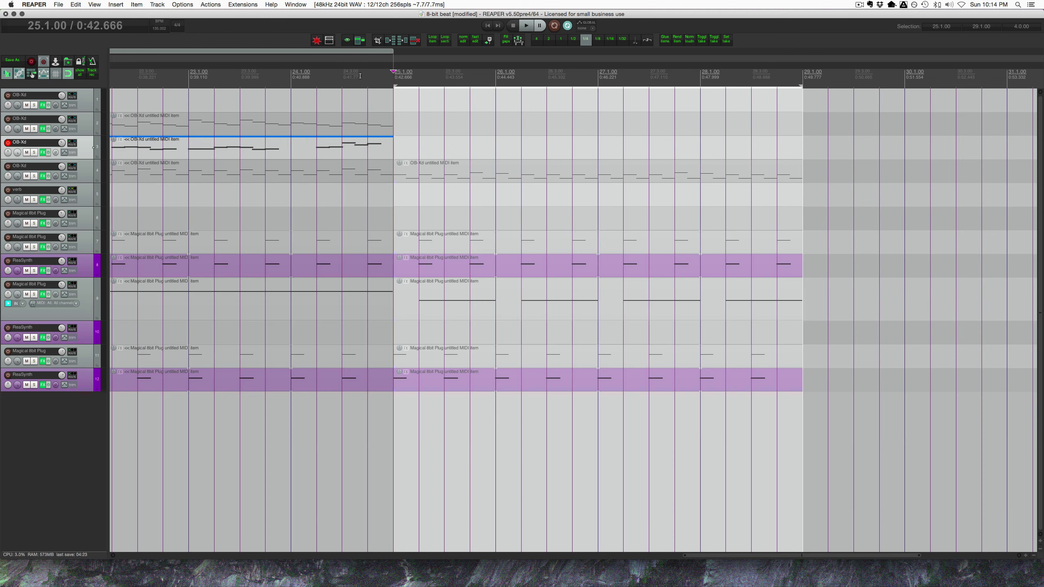
{"action": "key", "text": "super+r"}
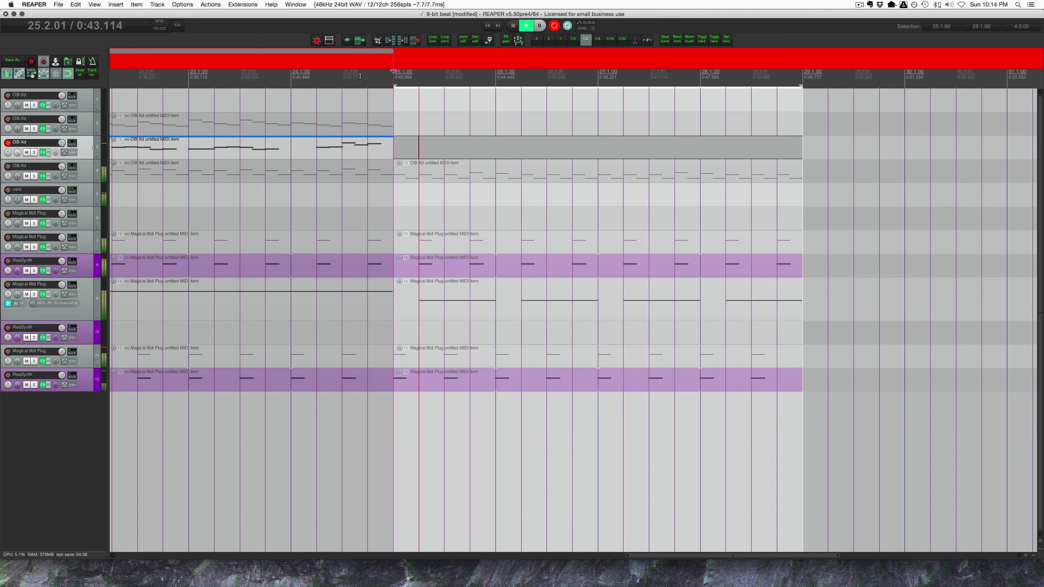
Stop recording, enlarge track 3, and crop the item to only the new recorded take.
{"action": "key", "text": "space"}
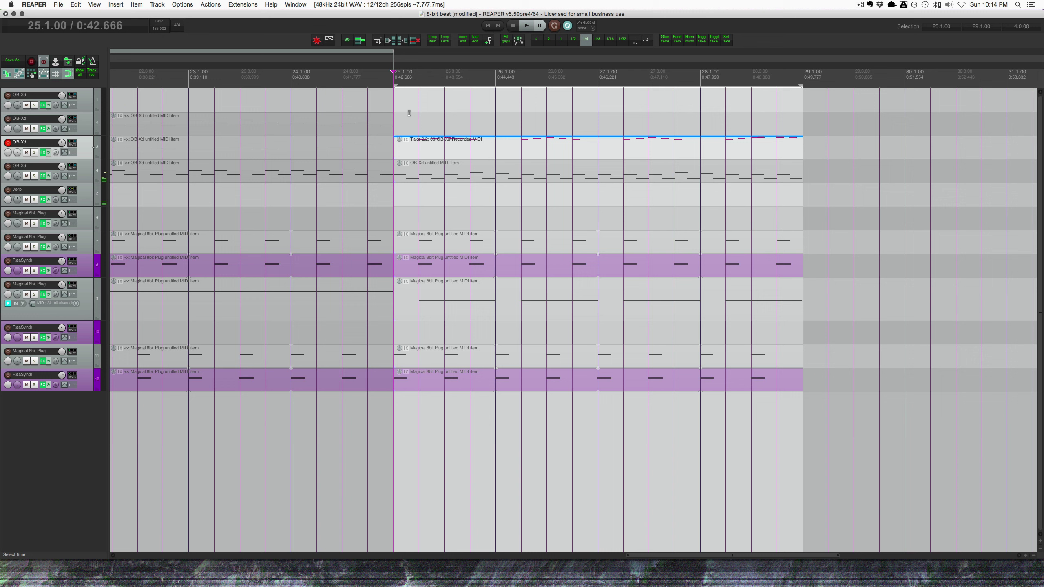
{"action": "left_click", "coordinate": [416, 151]}
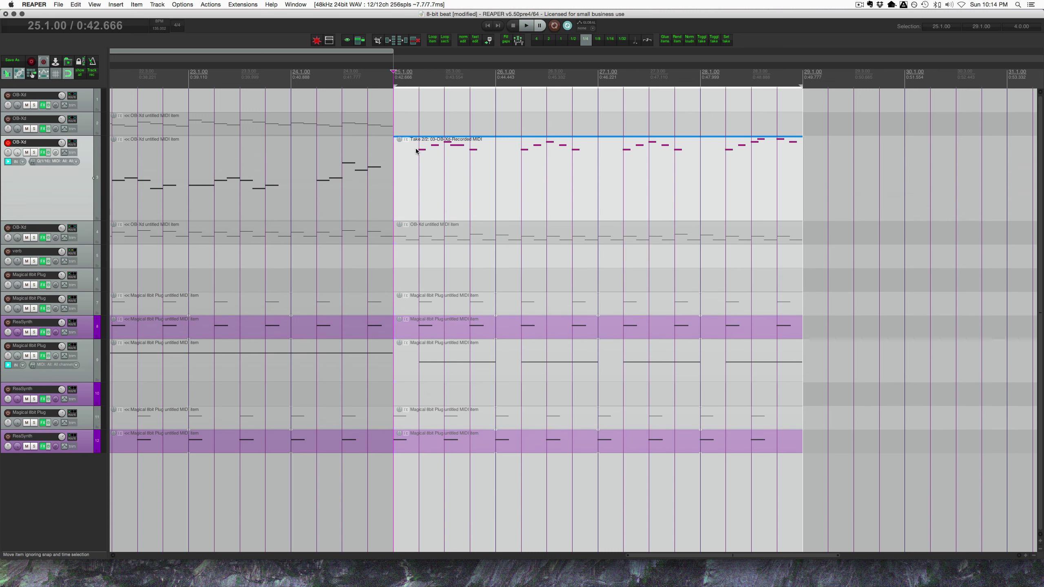
{"action": "left_click", "coordinate": [420, 164]}
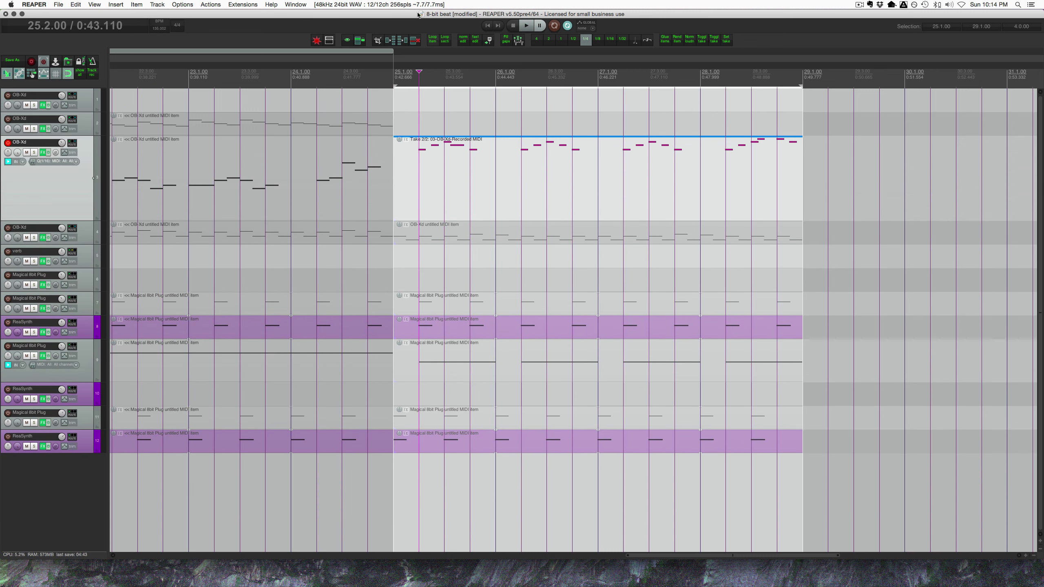
{"action": "left_click", "coordinate": [376, 41]}
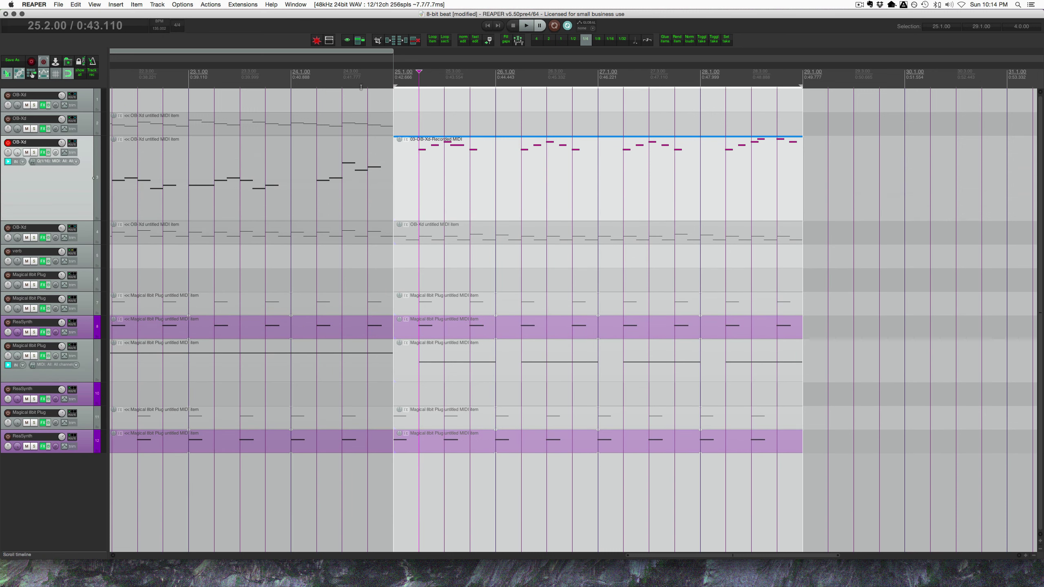
Play the new take back from bar 25 and stop.
{"action": "left_click", "coordinate": [389, 70]}
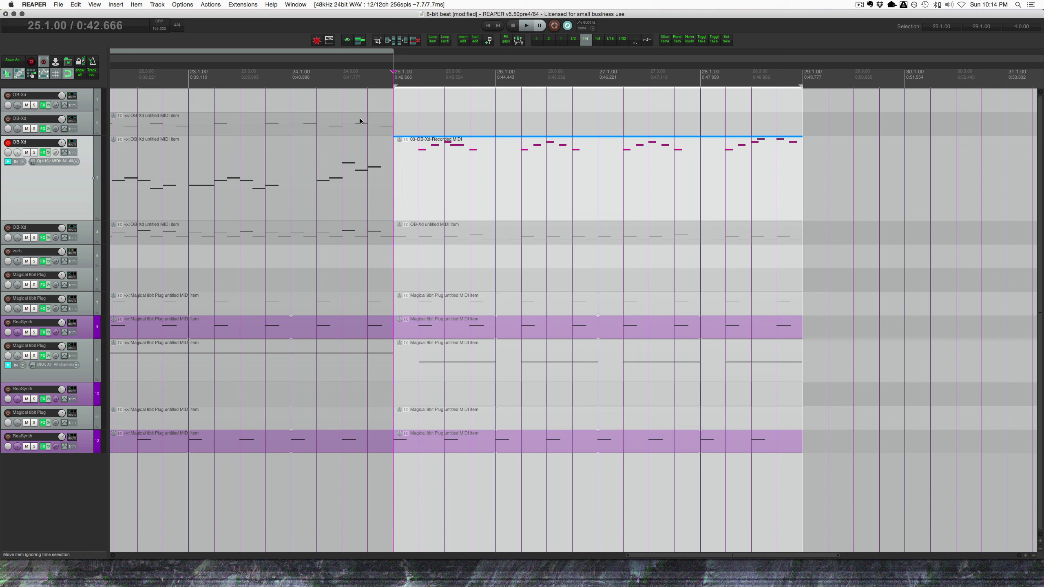
{"action": "key", "text": "space"}
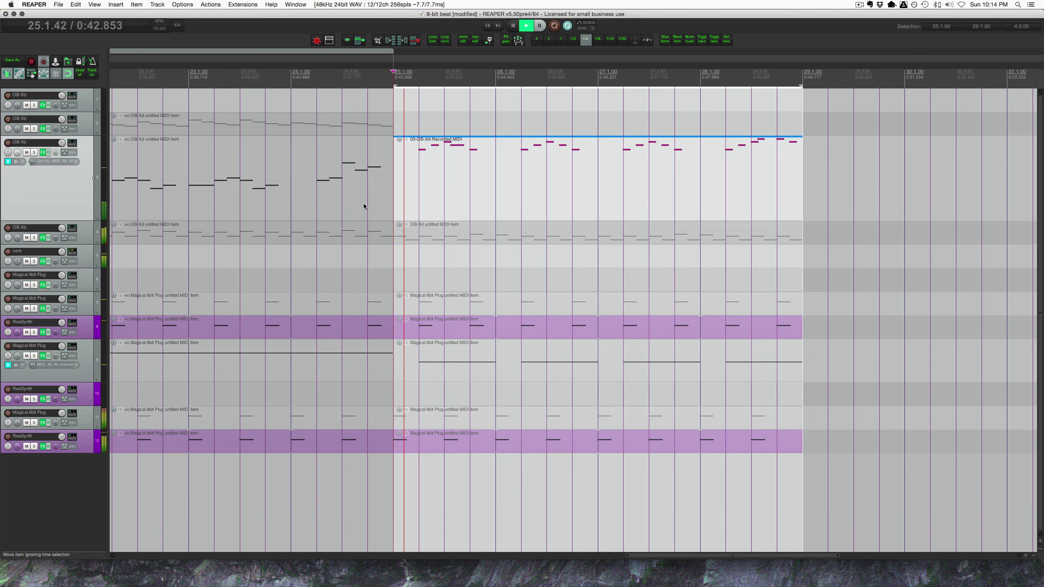
{"action": "key", "text": "space"}
Open the take in the MIDI editor, select 25.2 to 25.4.5, and set the grid to 1/16.
{"action": "double_click", "coordinate": [424, 182]}
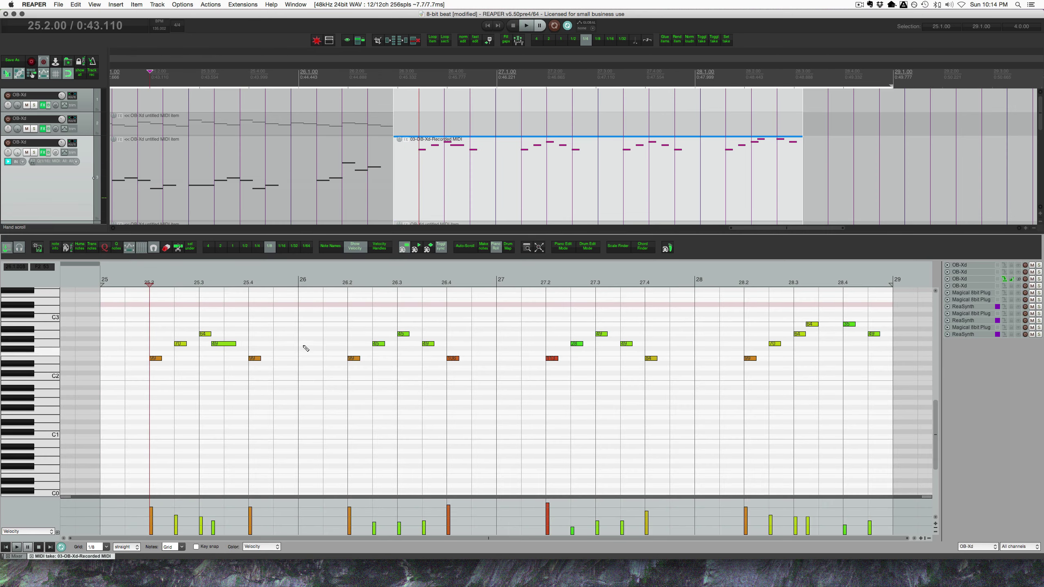
{"action": "left_click", "coordinate": [284, 389]}
{"action": "left_click", "coordinate": [258, 385]}
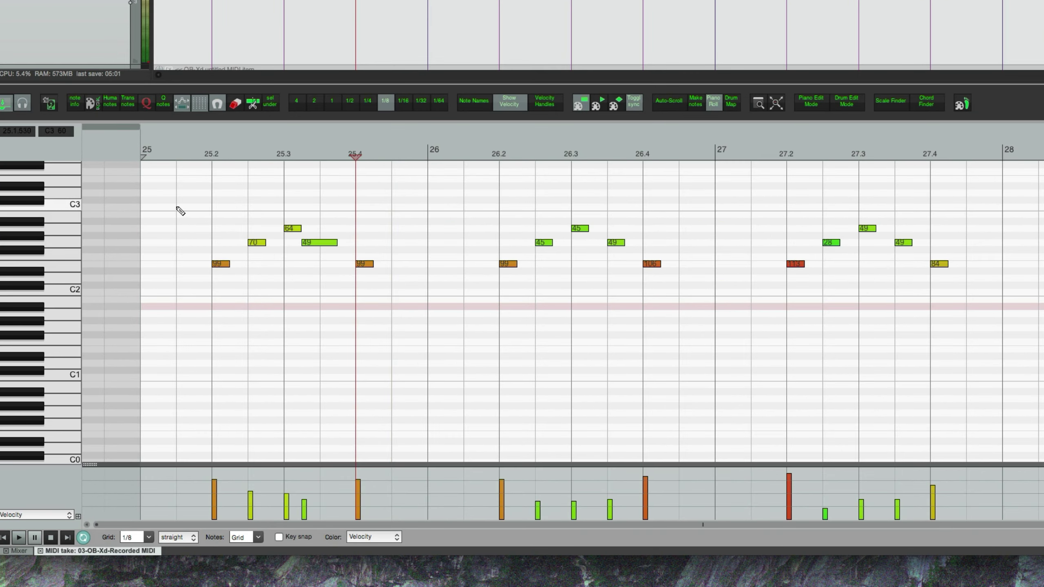
{"action": "left_click_drag", "start_coordinate": [214, 230], "coordinate": [377, 279]}
{"action": "left_click", "coordinate": [267, 262]}
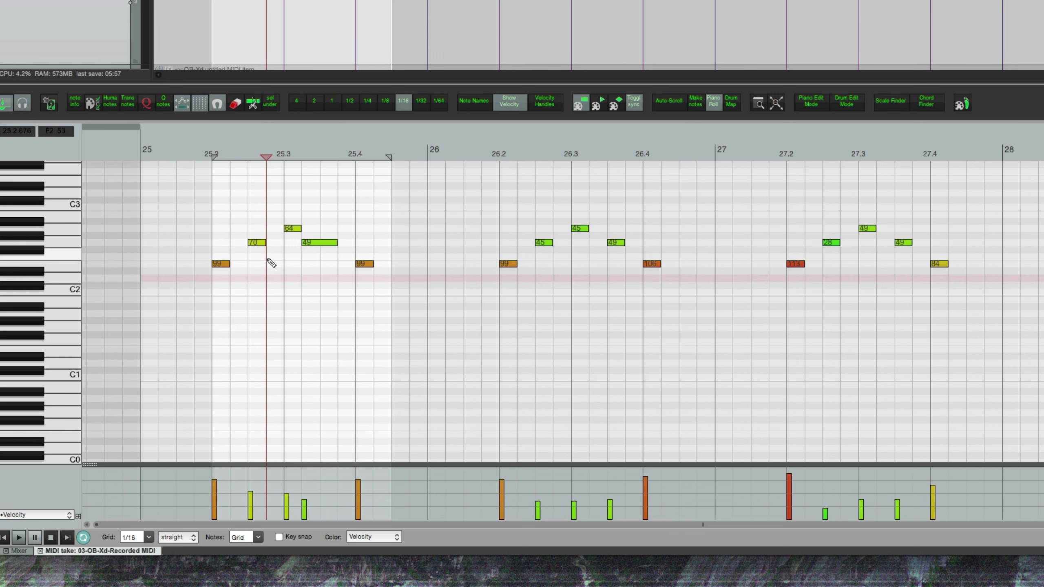
{"action": "left_click", "coordinate": [224, 294]}
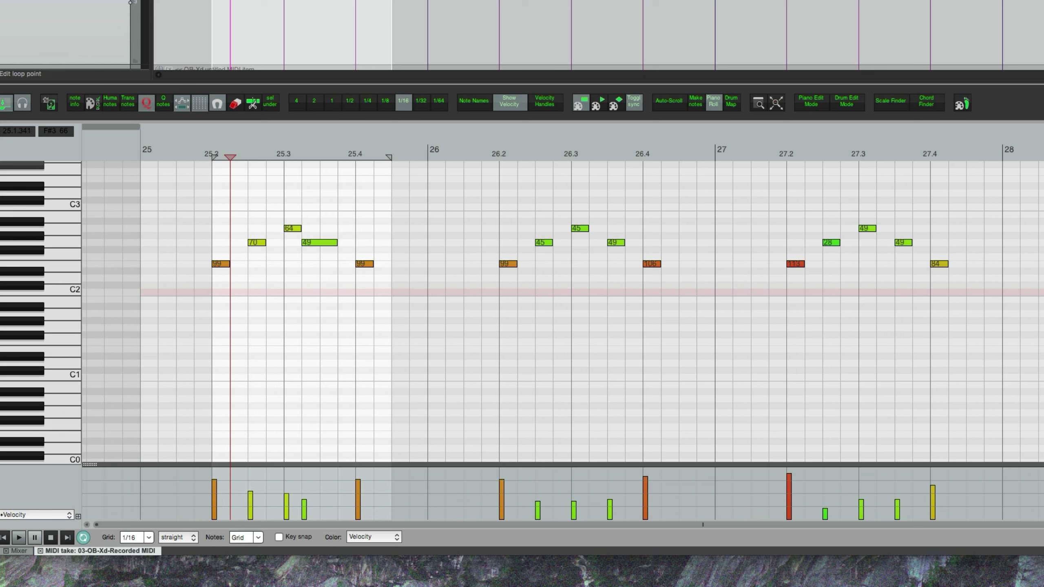
Open Quantize Events with Q and preview the notes at varying strengths, down to 0.
{"action": "key", "text": "q"}
{"action": "left_click_drag", "start_coordinate": [644, 109], "coordinate": [527, 91]}
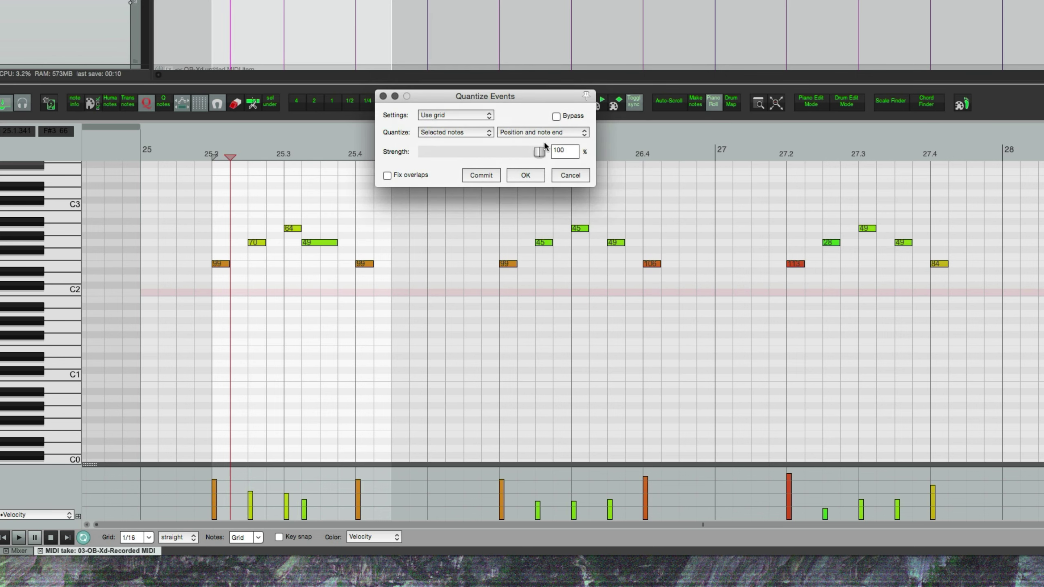
{"action": "left_click_drag", "start_coordinate": [538, 153], "coordinate": [419, 152]}
{"action": "left_click", "coordinate": [305, 274]}
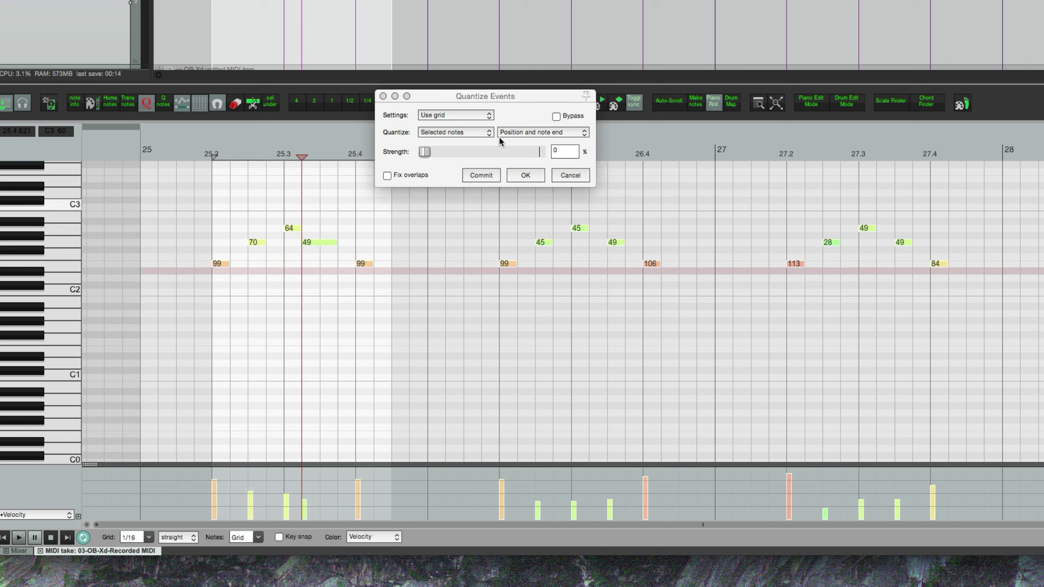
{"action": "left_click_drag", "start_coordinate": [424, 154], "coordinate": [403, 153]}
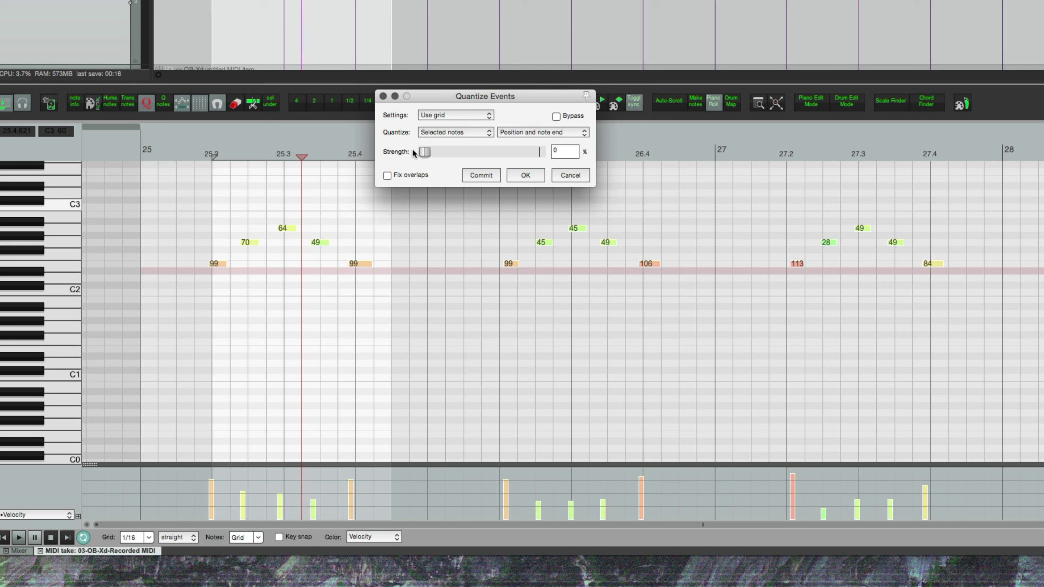
{"action": "left_click_drag", "start_coordinate": [499, 155], "coordinate": [566, 156]}
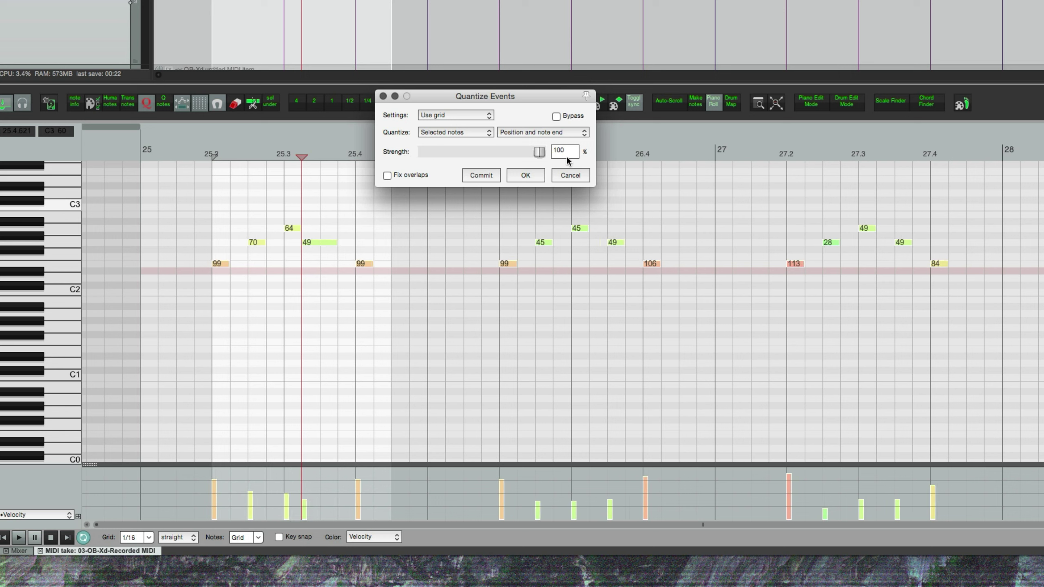
Toggle Bypass to compare the original and quantized note timing.
{"action": "left_click", "coordinate": [557, 116]}
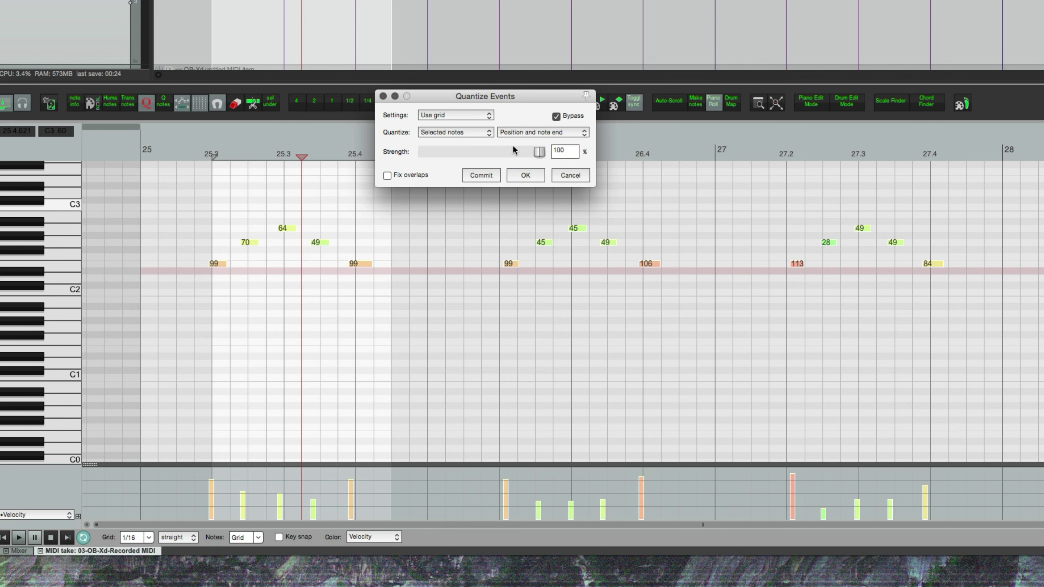
{"action": "left_click", "coordinate": [556, 117]}
{"action": "left_click", "coordinate": [556, 116]}
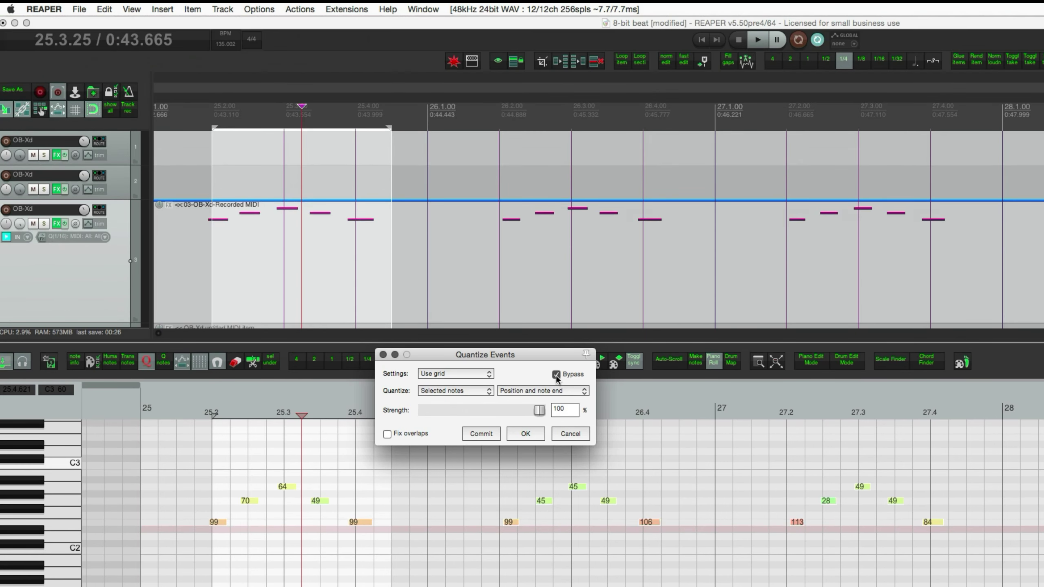
{"action": "left_click", "coordinate": [557, 117]}
Recheck track 3's recording settings, then compare unquantized and quantized note positions again.
{"action": "left_click", "coordinate": [97, 288]}
{"action": "left_click", "coordinate": [126, 109]}
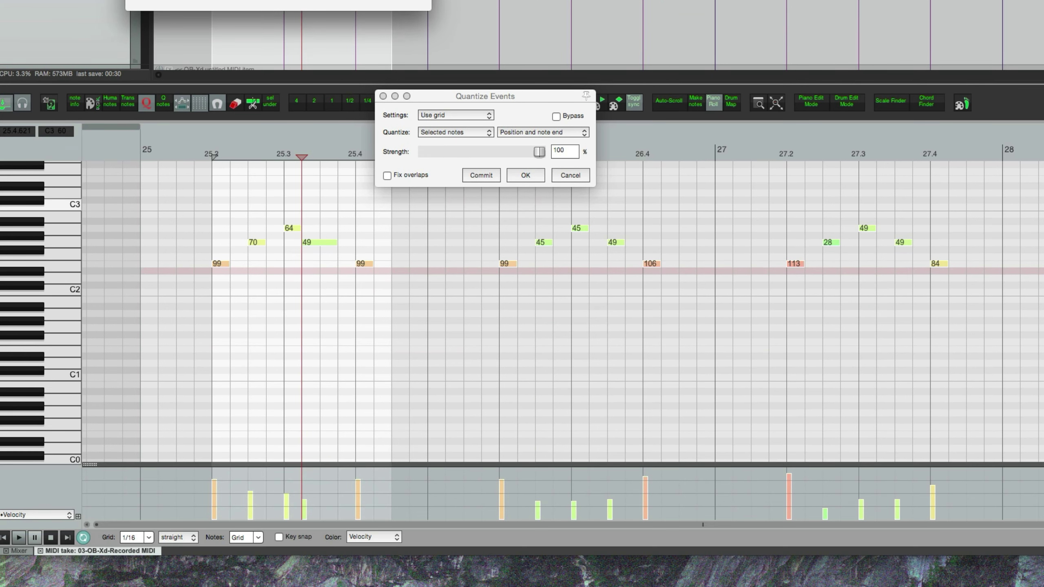
{"action": "key", "text": "Escape"}
{"action": "left_click", "coordinate": [556, 117]}
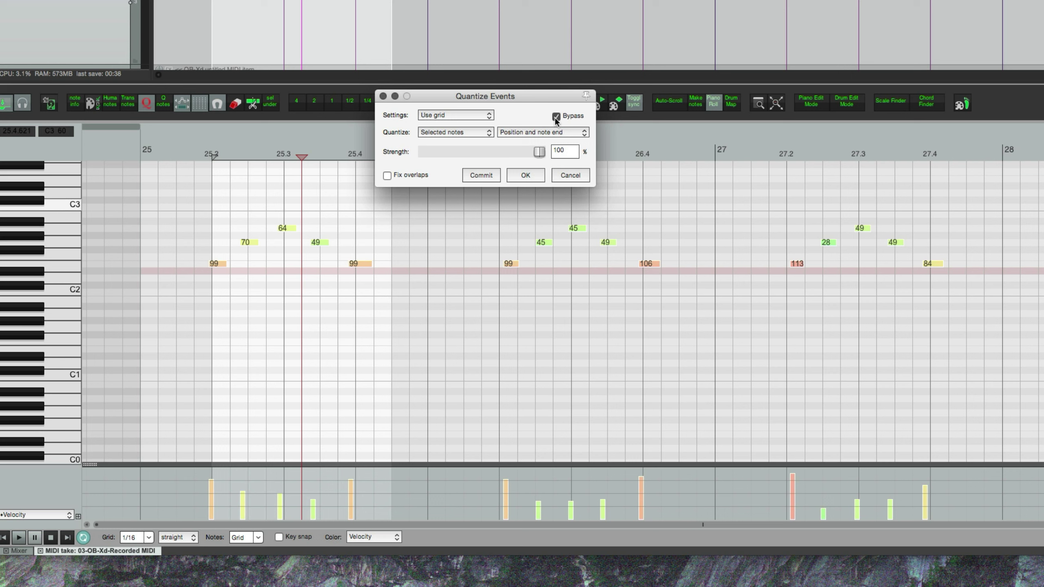
{"action": "left_click", "coordinate": [555, 117]}
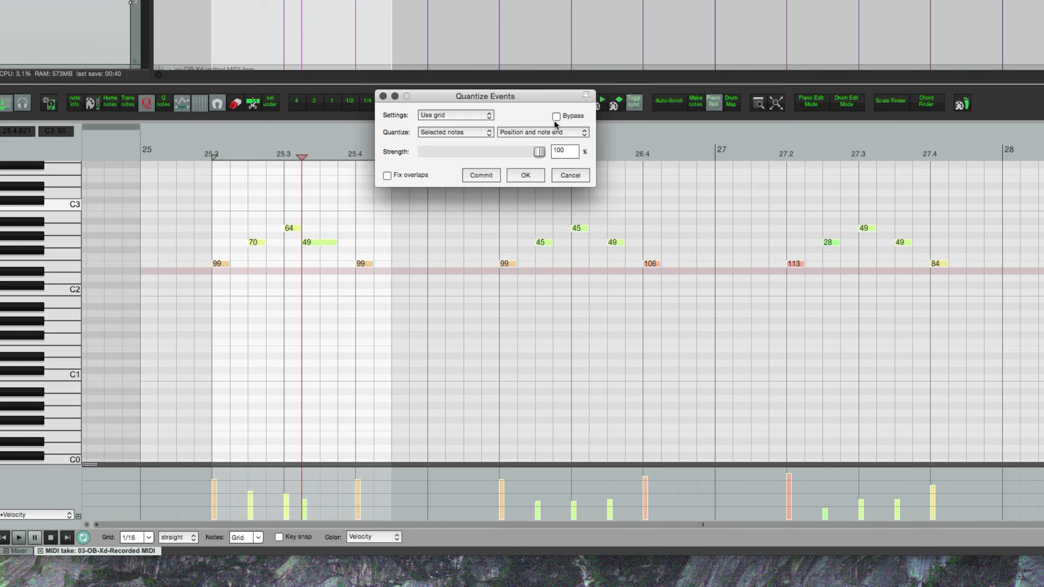